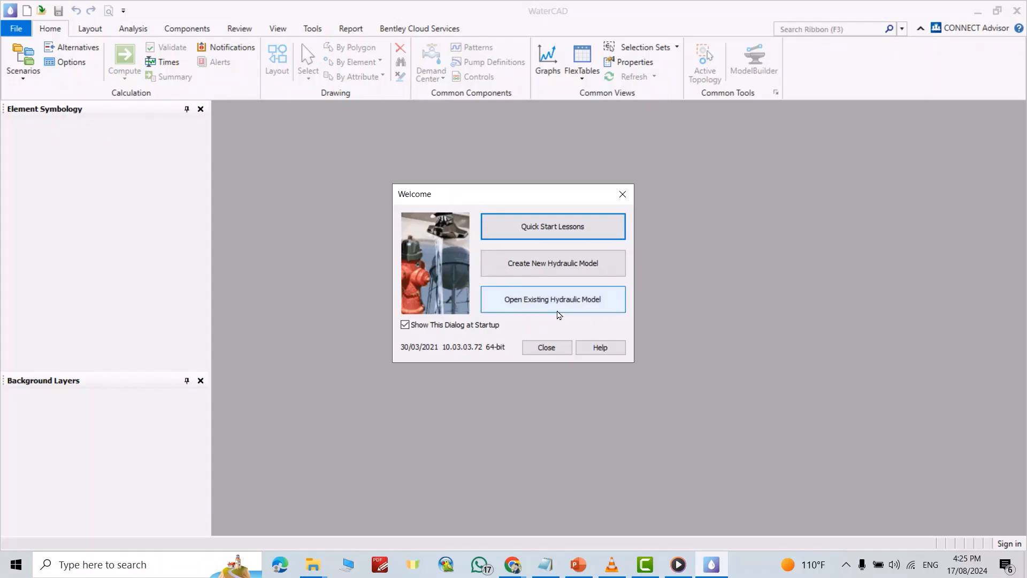
Step: Create a new hydraulic model and bring up the unit settings in the program options
{"action": "left_click", "coordinate": [539, 273]}
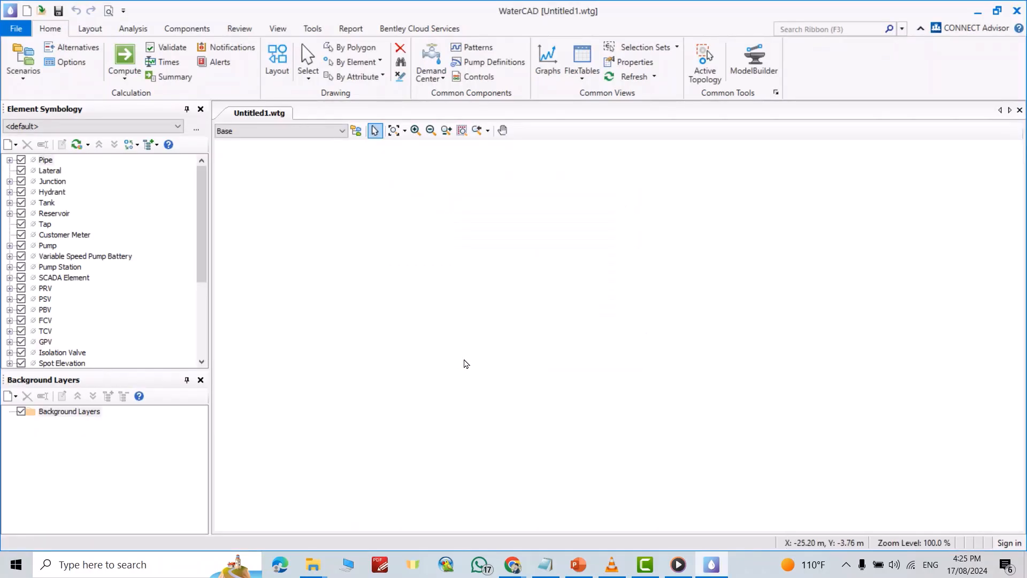
{"action": "left_click", "coordinate": [312, 28]}
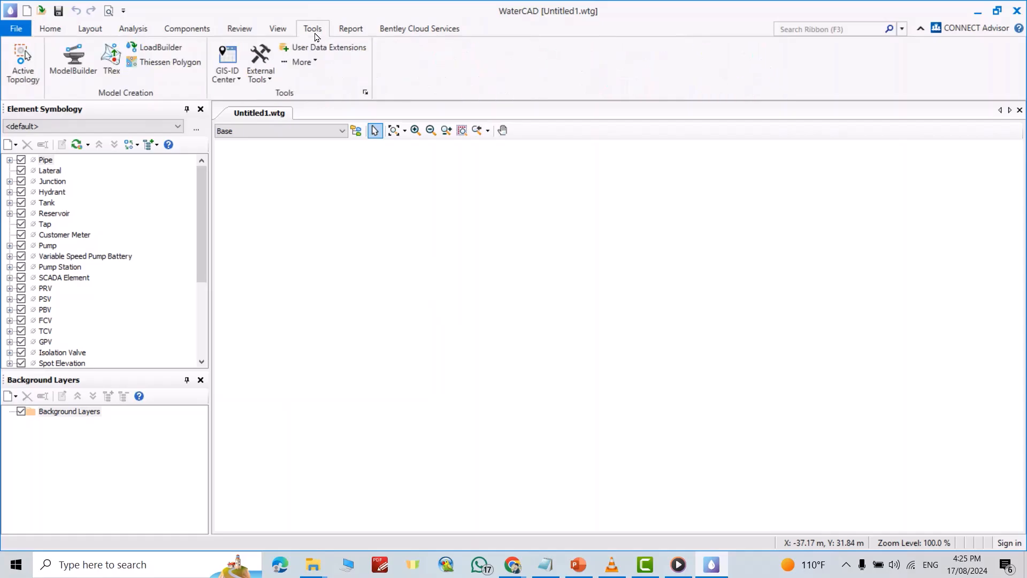
{"action": "left_click", "coordinate": [306, 65]}
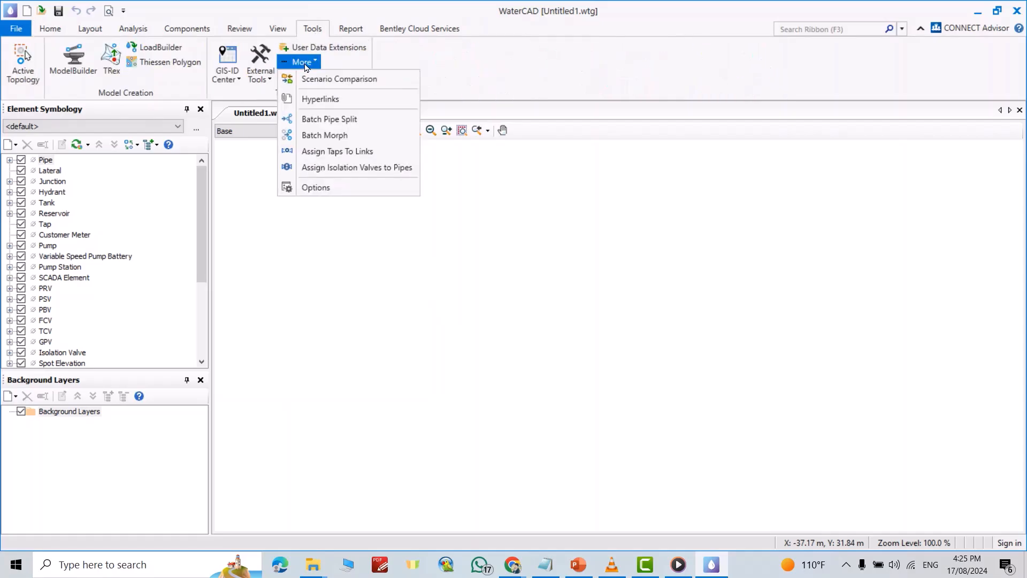
{"action": "left_click", "coordinate": [322, 184]}
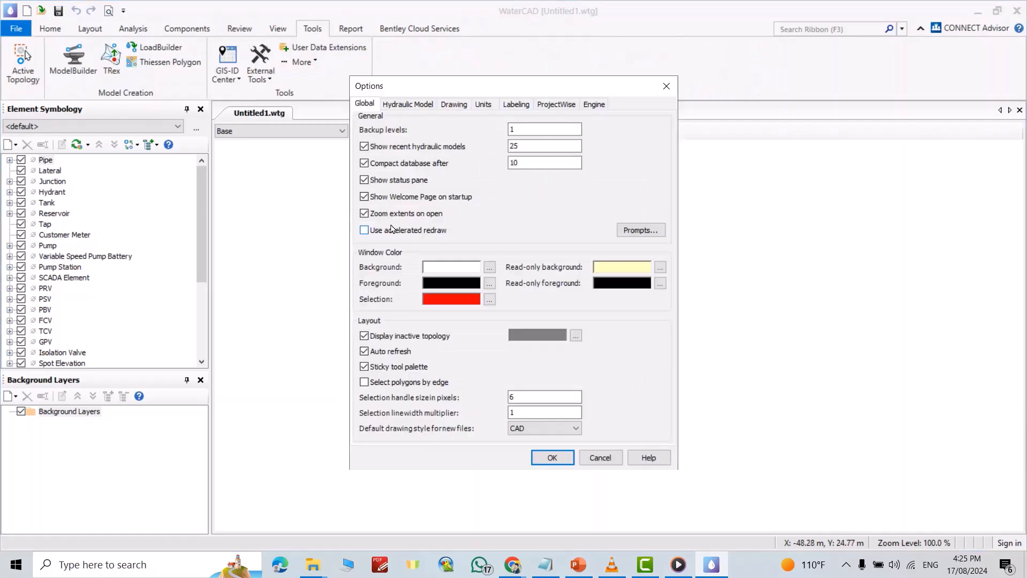
{"action": "left_click", "coordinate": [490, 104]}
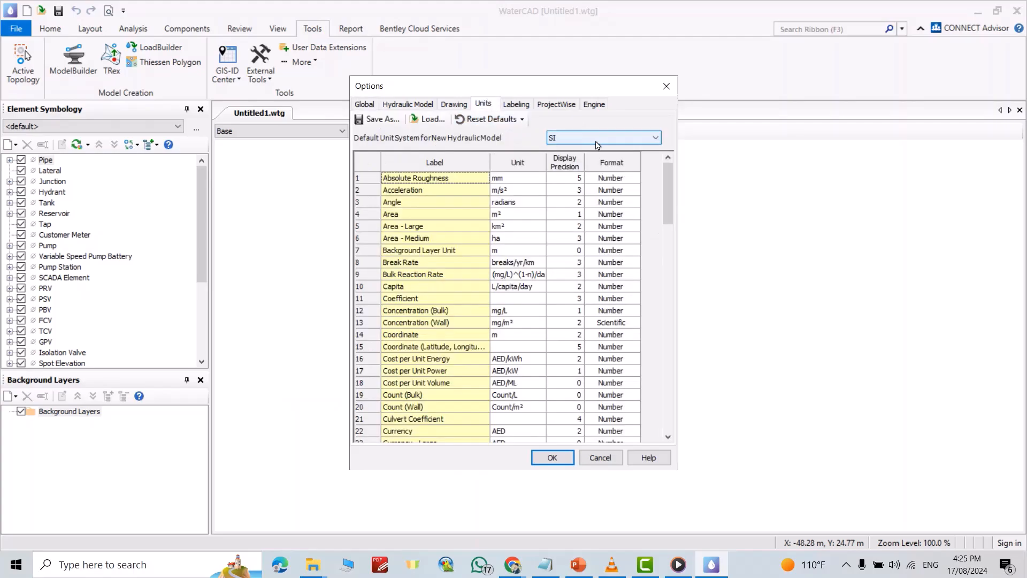
Step: Set the default unit system for new models to US Customary and reset all units to US Customary defaults
{"action": "left_click", "coordinate": [591, 138]}
{"action": "left_click", "coordinate": [566, 159]}
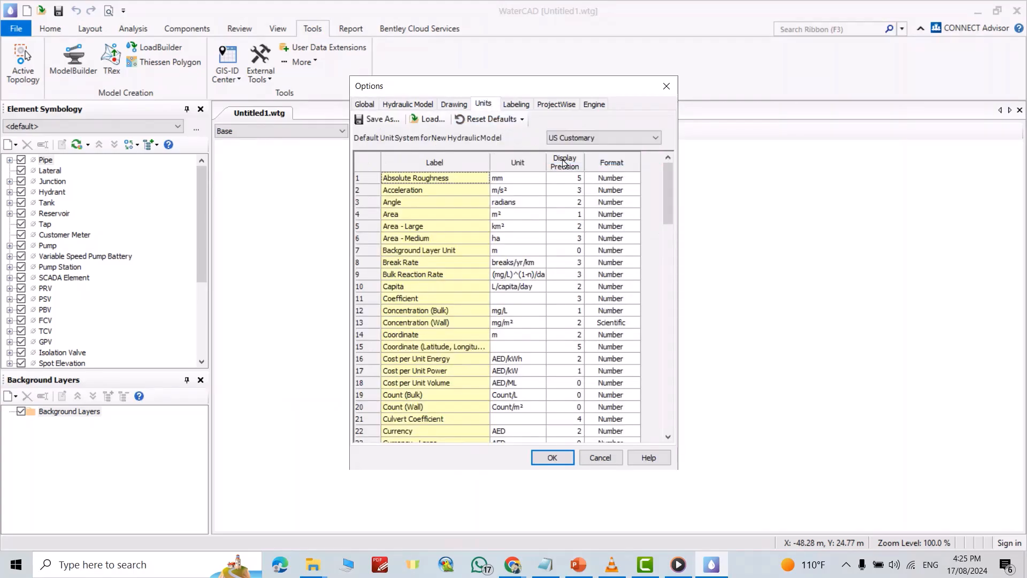
{"action": "left_click", "coordinate": [478, 126]}
{"action": "left_click", "coordinate": [493, 153]}
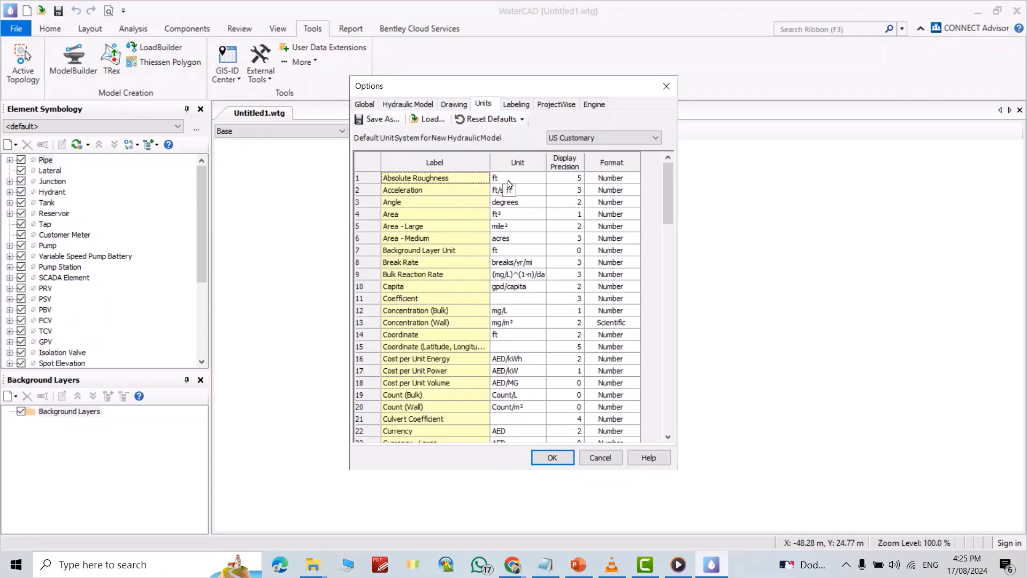
Step: Set the default unit system for new hydraulic models to SI and reset all units to SI defaults
{"action": "left_click", "coordinate": [583, 141]}
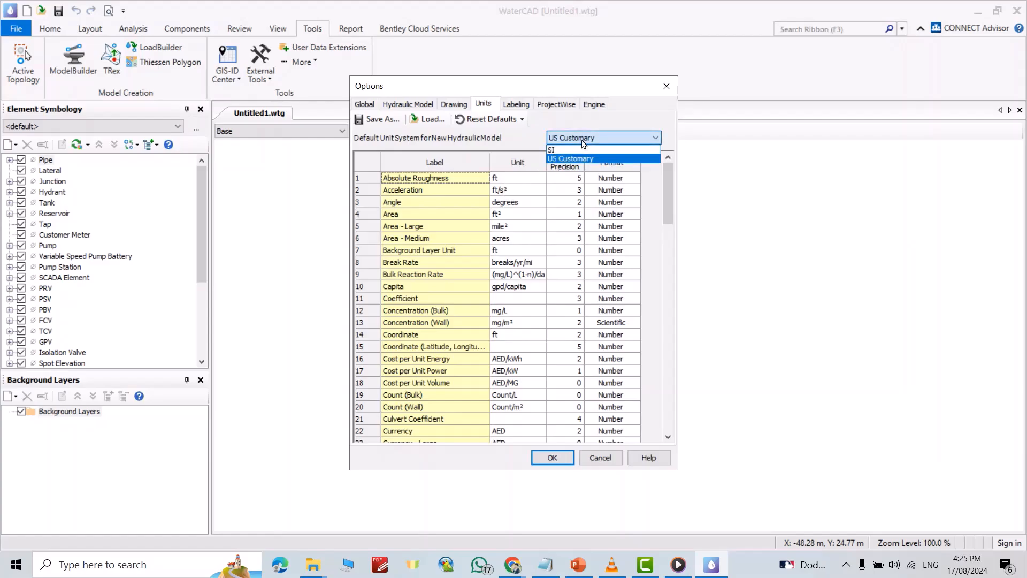
{"action": "left_click", "coordinate": [562, 151]}
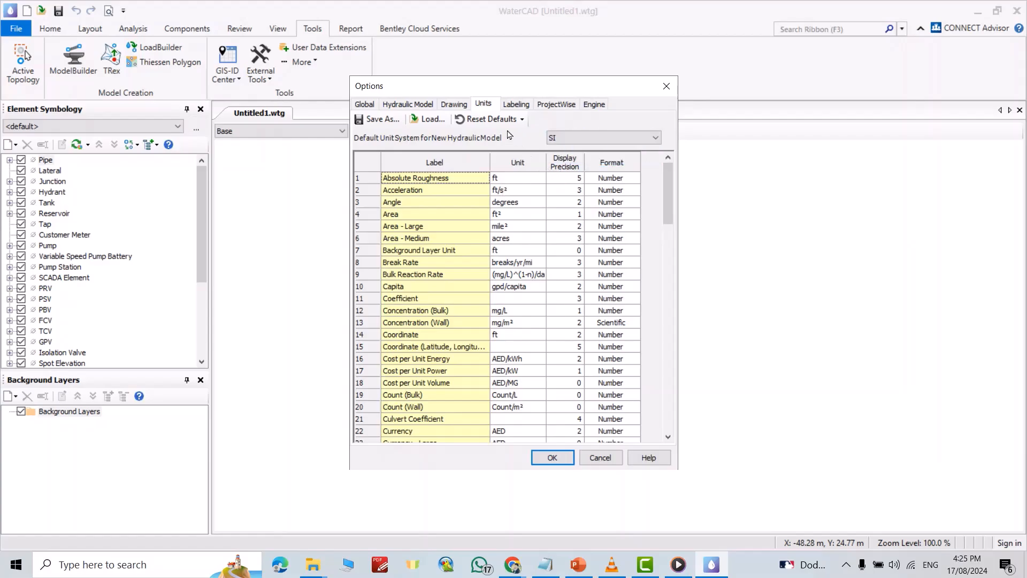
{"action": "left_click", "coordinate": [490, 121]}
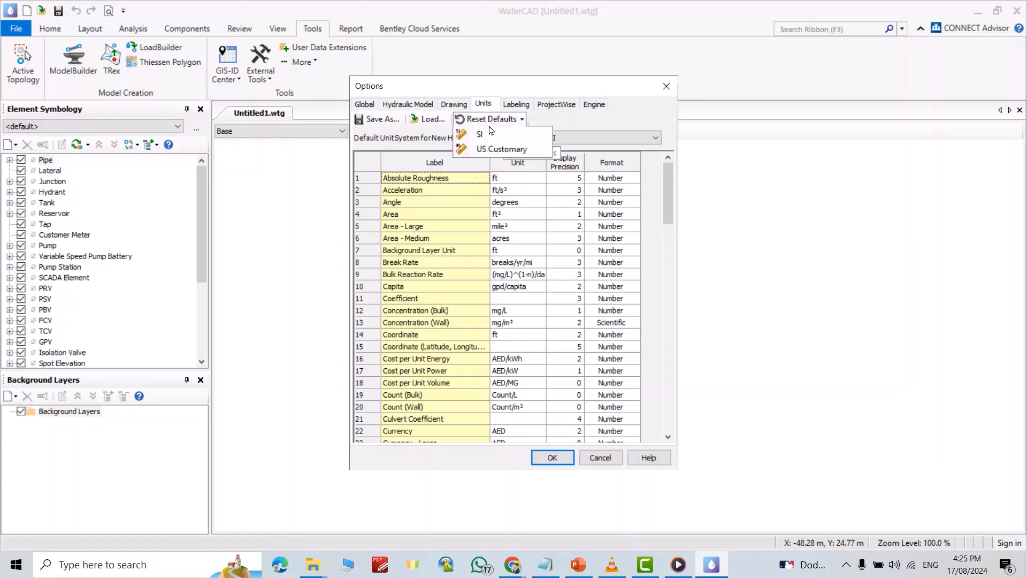
{"action": "left_click", "coordinate": [487, 134]}
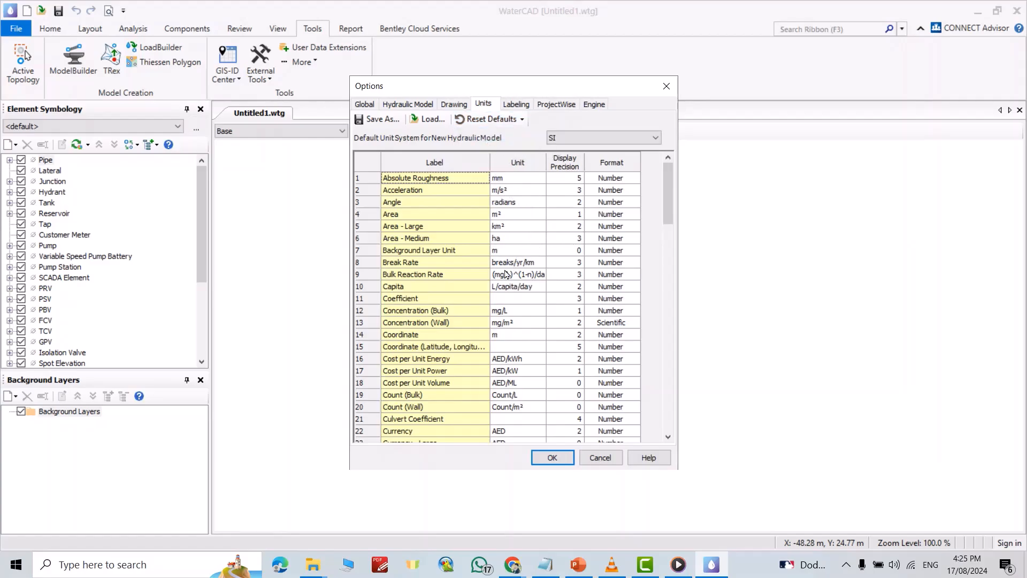
Step: Choose m² as the unit for Area
{"action": "left_click", "coordinate": [528, 215]}
{"action": "left_click", "coordinate": [539, 214]}
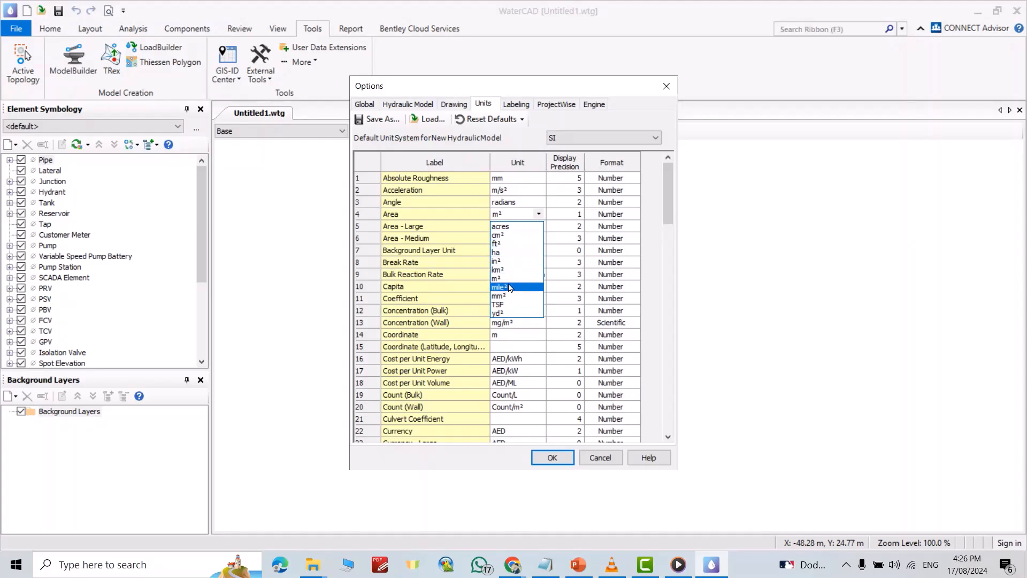
{"action": "left_click", "coordinate": [508, 279]}
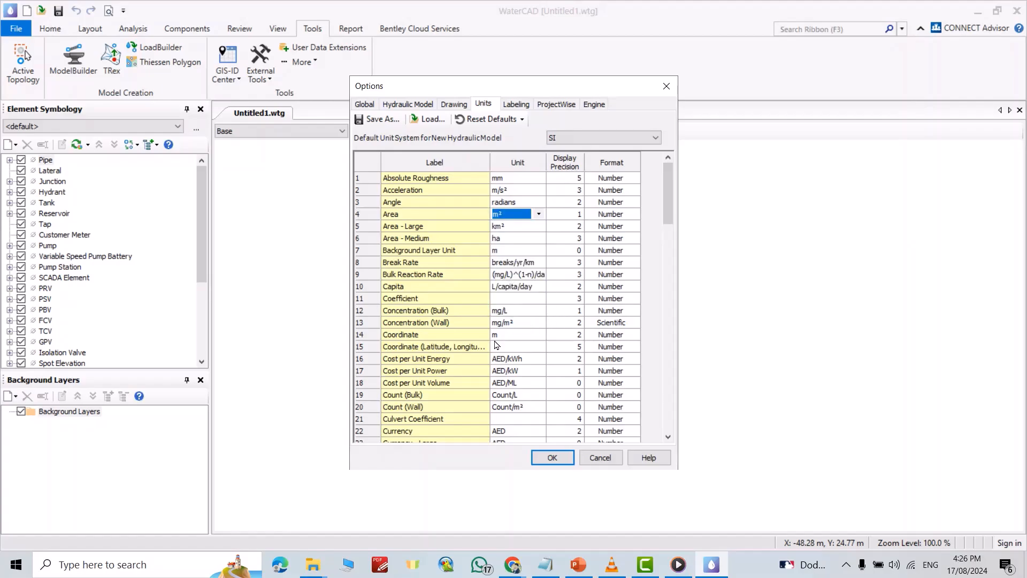
Step: Review the remaining units, including the available choices for Pressure, and accept the options
{"action": "scroll", "coordinate": [514, 360], "scroll_direction": "down", "scroll_amount": 2}
{"action": "scroll", "coordinate": [563, 340], "scroll_direction": "down", "scroll_amount": 2}
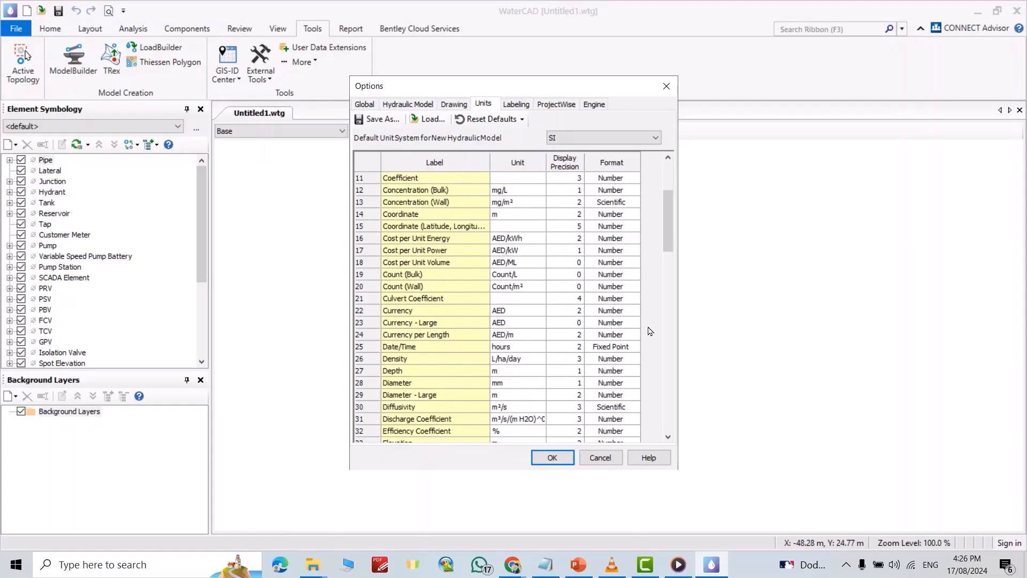
{"action": "scroll", "coordinate": [507, 346], "scroll_direction": "down", "scroll_amount": 4}
{"action": "scroll", "coordinate": [533, 344], "scroll_direction": "down", "scroll_amount": 2}
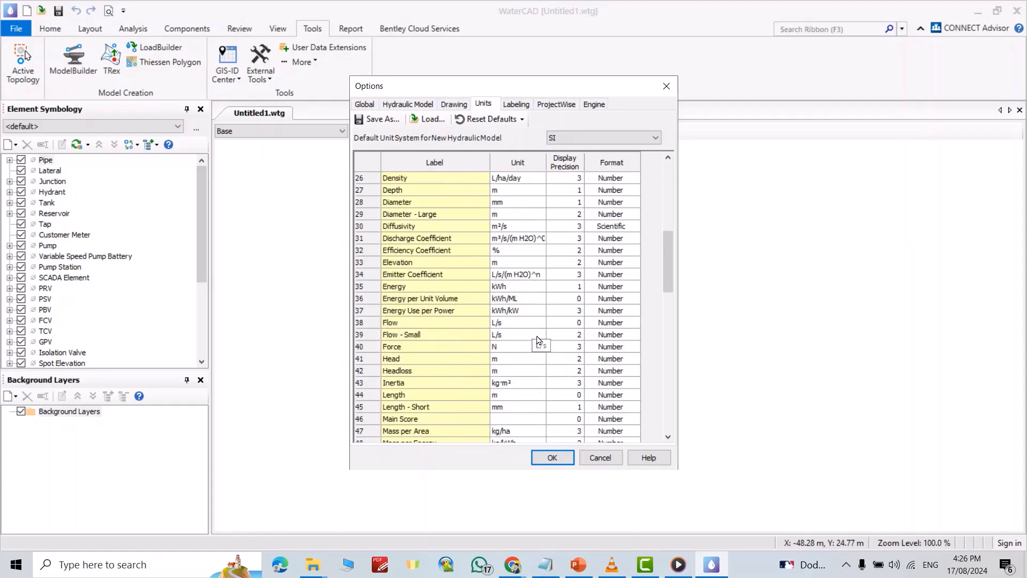
{"action": "scroll", "coordinate": [538, 340], "scroll_direction": "down", "scroll_amount": 4}
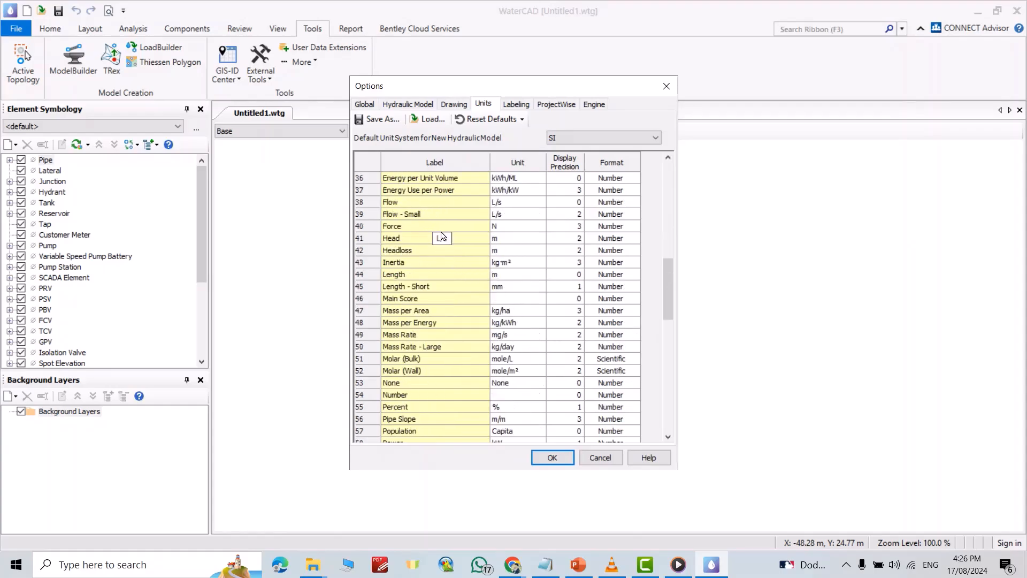
{"action": "scroll", "coordinate": [462, 338], "scroll_direction": "down", "scroll_amount": 4}
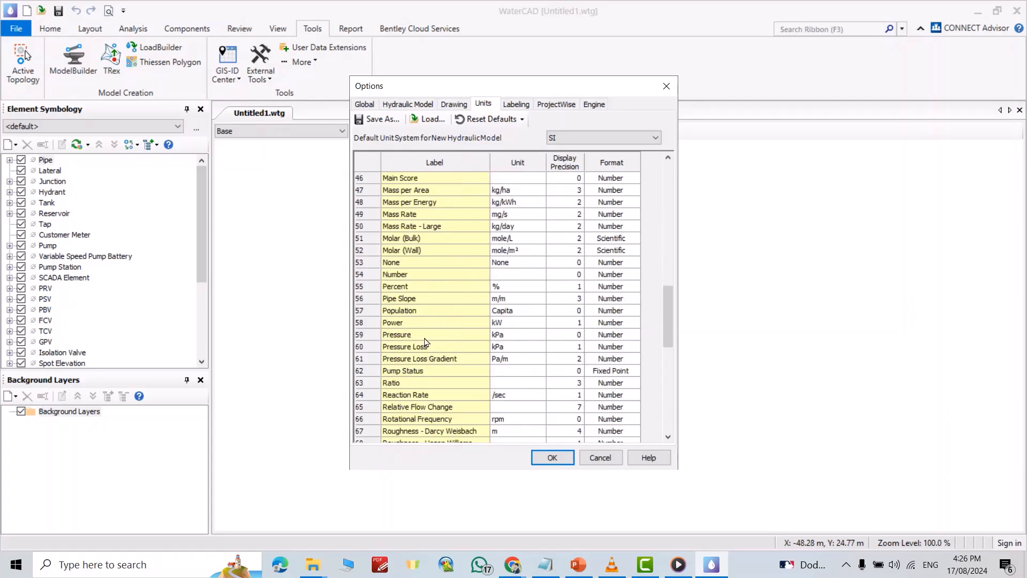
{"action": "left_click", "coordinate": [490, 336]}
{"action": "left_click", "coordinate": [522, 335]}
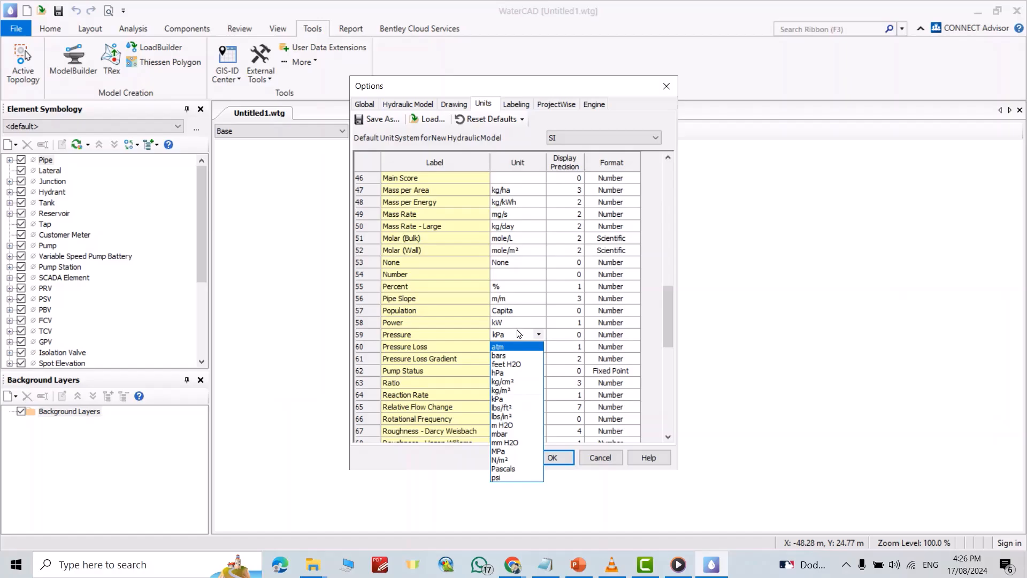
{"action": "left_click", "coordinate": [518, 332]}
{"action": "left_click", "coordinate": [552, 457]}
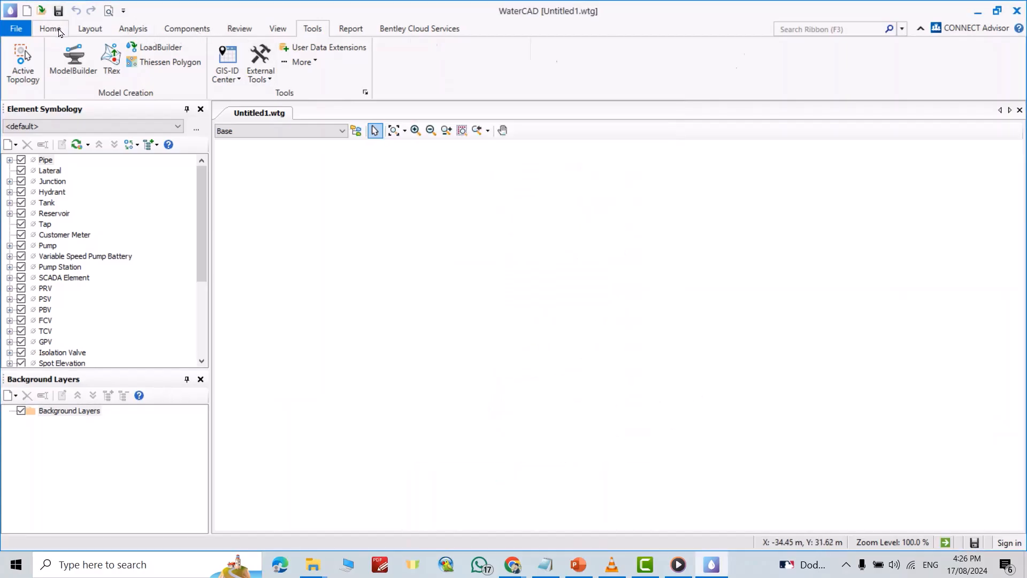
Step: Lay out two connected pipes across the drawing through three new junctions, the last one placed lower than the others
{"action": "left_click", "coordinate": [90, 29]}
{"action": "left_click", "coordinate": [65, 58]}
{"action": "left_click", "coordinate": [341, 213]}
{"action": "left_click", "coordinate": [569, 202]}
{"action": "left_click", "coordinate": [756, 334]}
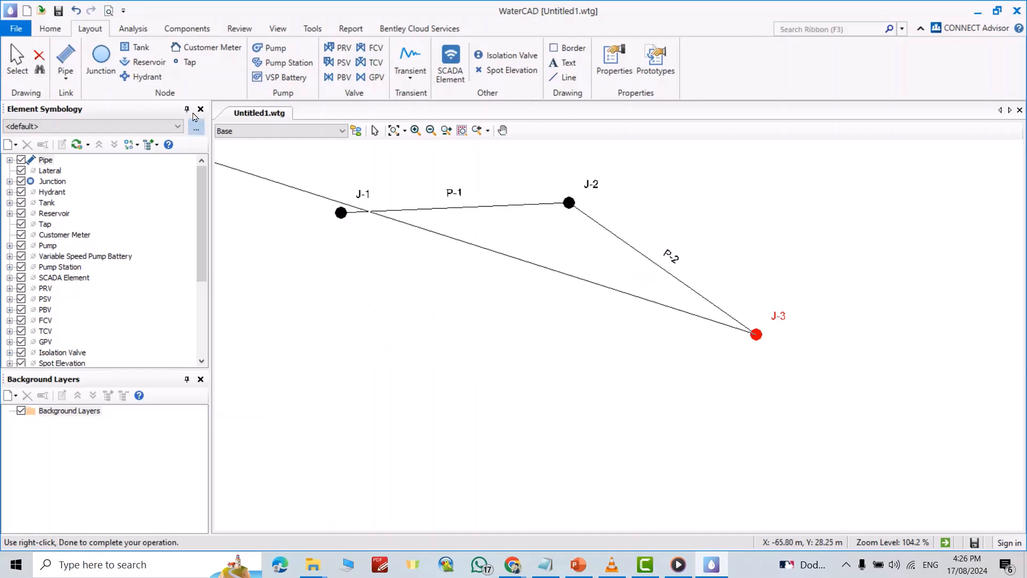
Step: Place a tank above and beyond junction J-3 and a reservoir below the pipe run
{"action": "left_click", "coordinate": [137, 47]}
{"action": "left_click", "coordinate": [849, 226]}
{"action": "left_click", "coordinate": [144, 62]}
{"action": "left_click", "coordinate": [510, 413]}
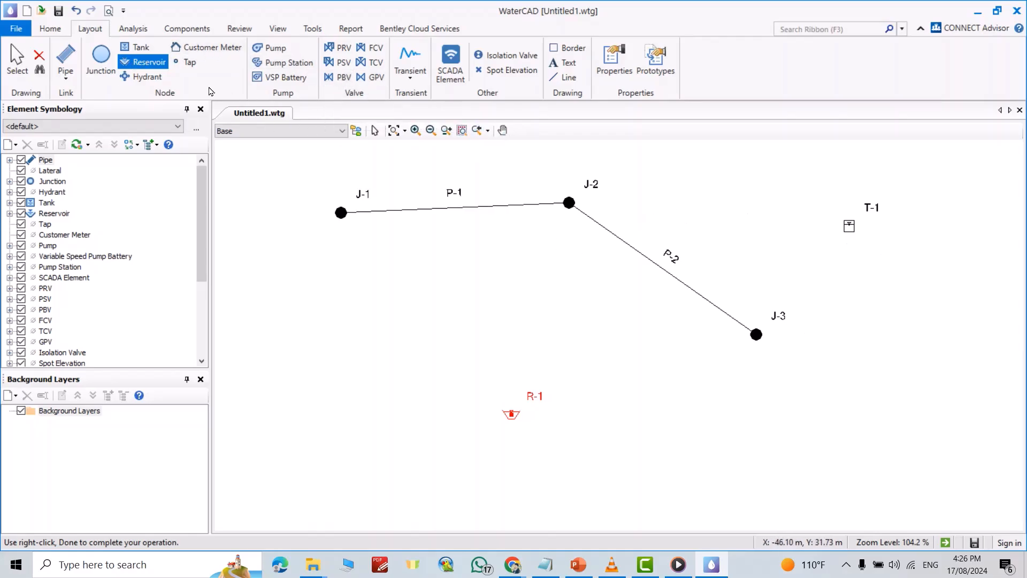
Step: Connect the tank to junction J-3 with a pipe
{"action": "left_click", "coordinate": [101, 58]}
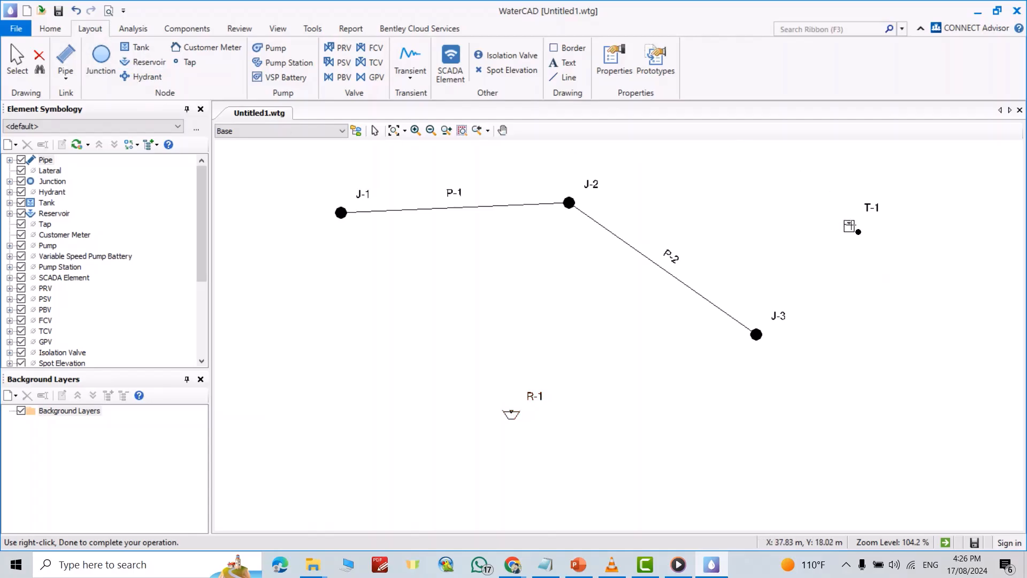
{"action": "left_click", "coordinate": [849, 226]}
{"action": "left_click", "coordinate": [756, 334]}
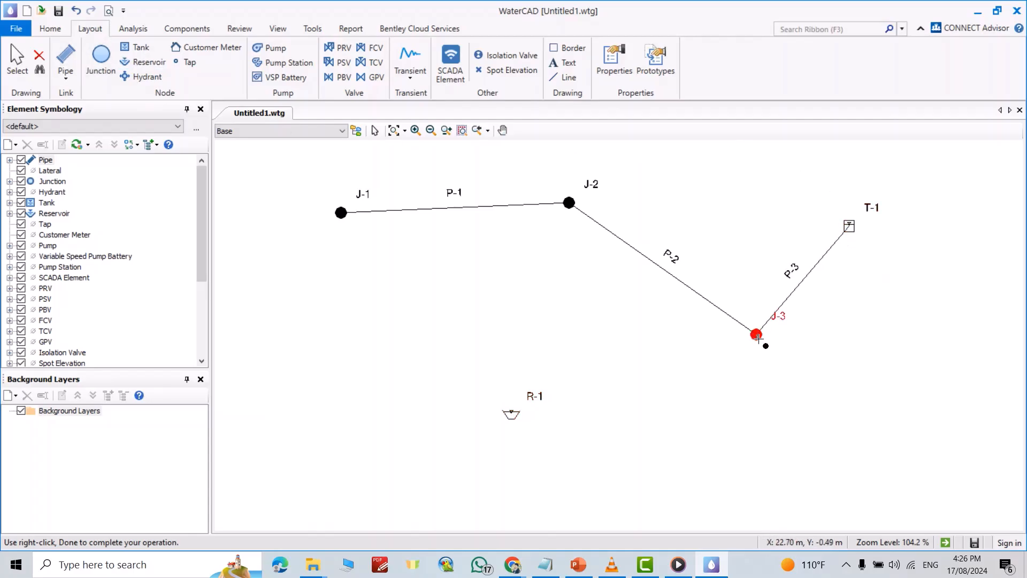
{"action": "right_click", "coordinate": [644, 370]}
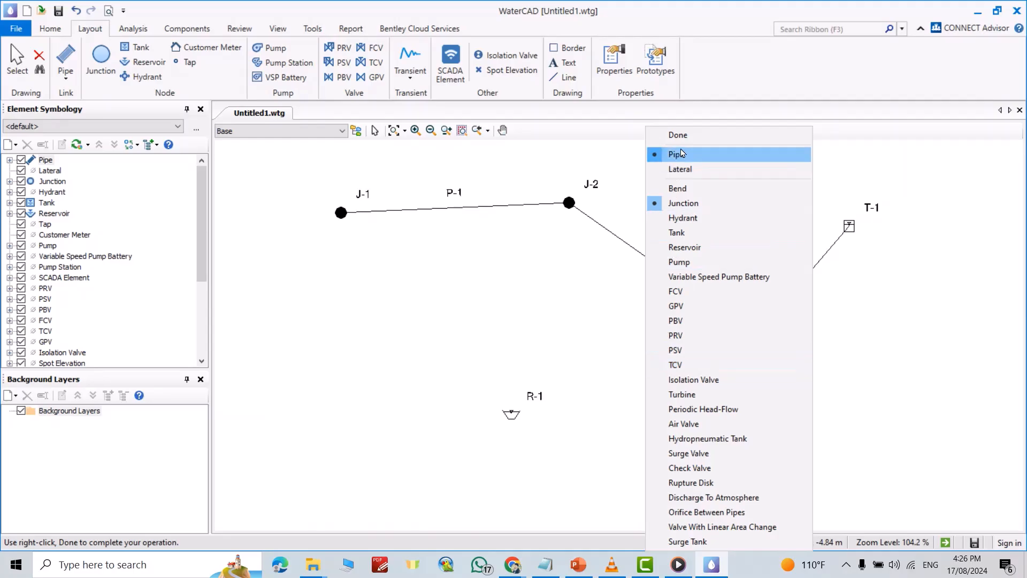
{"action": "left_click", "coordinate": [675, 135]}
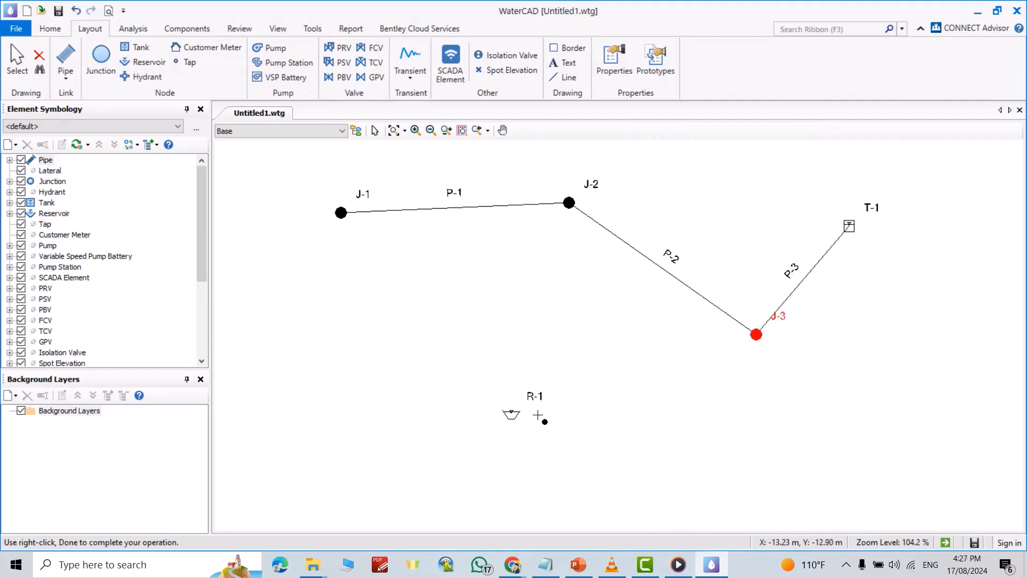
Step: Connect the reservoir to junction J-2 with a pipe
{"action": "left_click", "coordinate": [514, 416]}
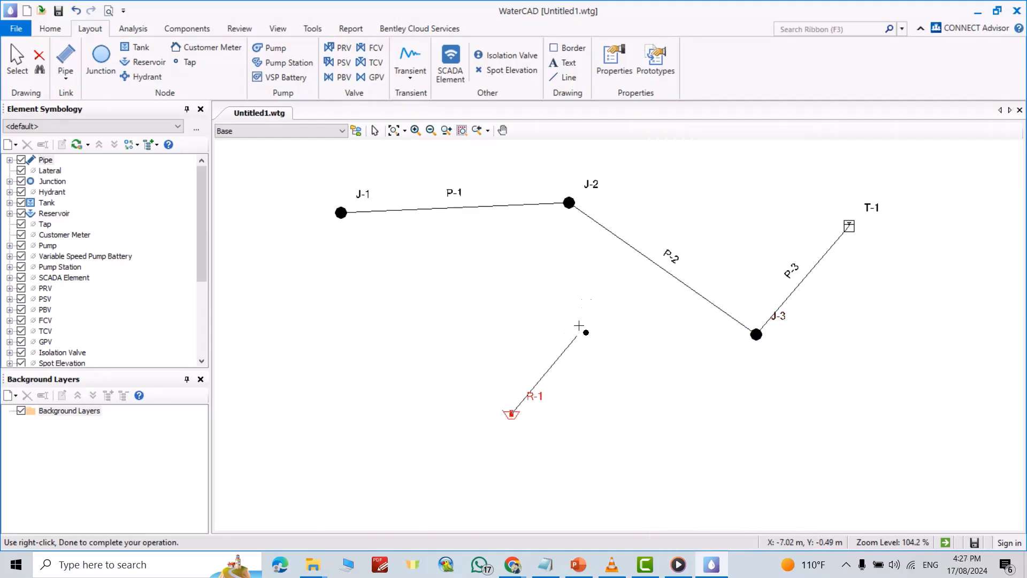
{"action": "left_click", "coordinate": [569, 203]}
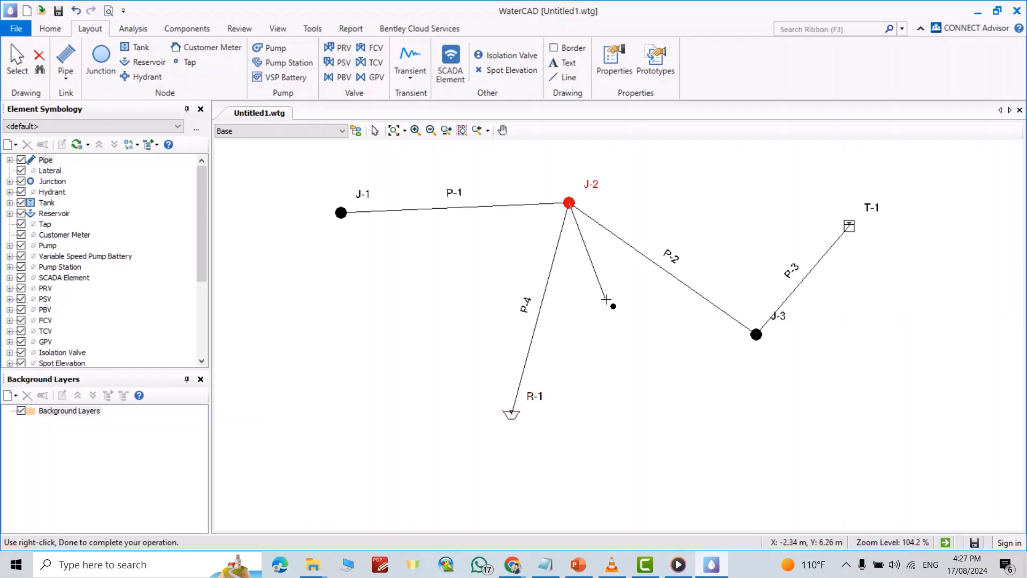
{"action": "right_click", "coordinate": [594, 285]}
{"action": "left_click", "coordinate": [631, 135]}
Step: Insert a pump on the pipe between junctions J-1 and J-2, splitting that pipe
{"action": "left_click", "coordinate": [270, 48]}
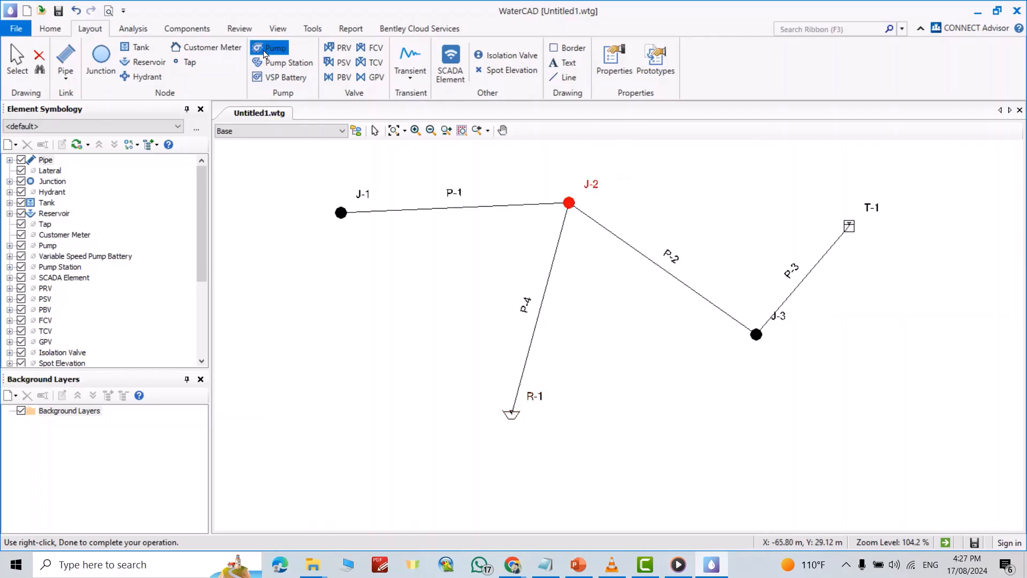
{"action": "left_click", "coordinate": [434, 208]}
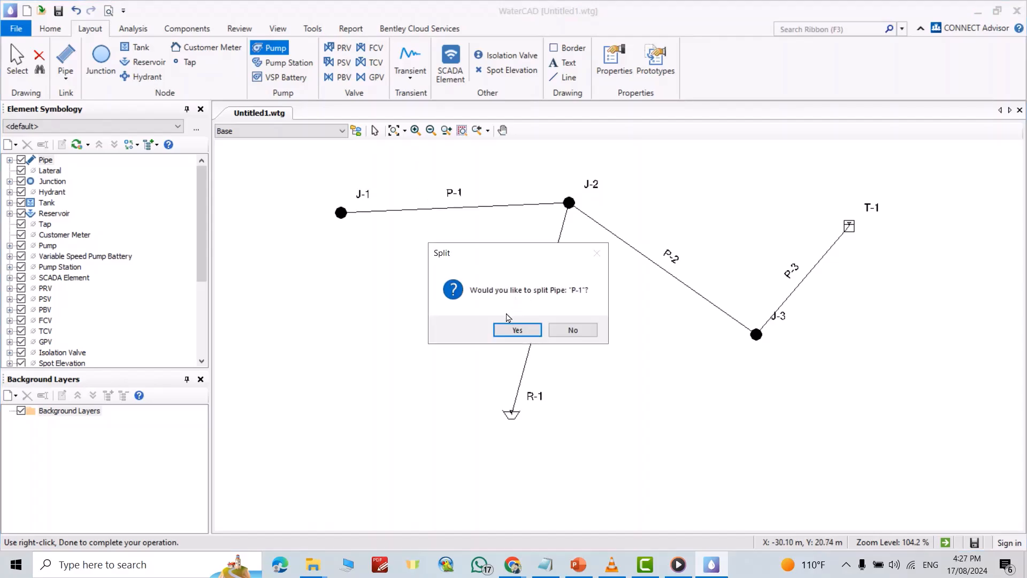
{"action": "left_click", "coordinate": [517, 330]}
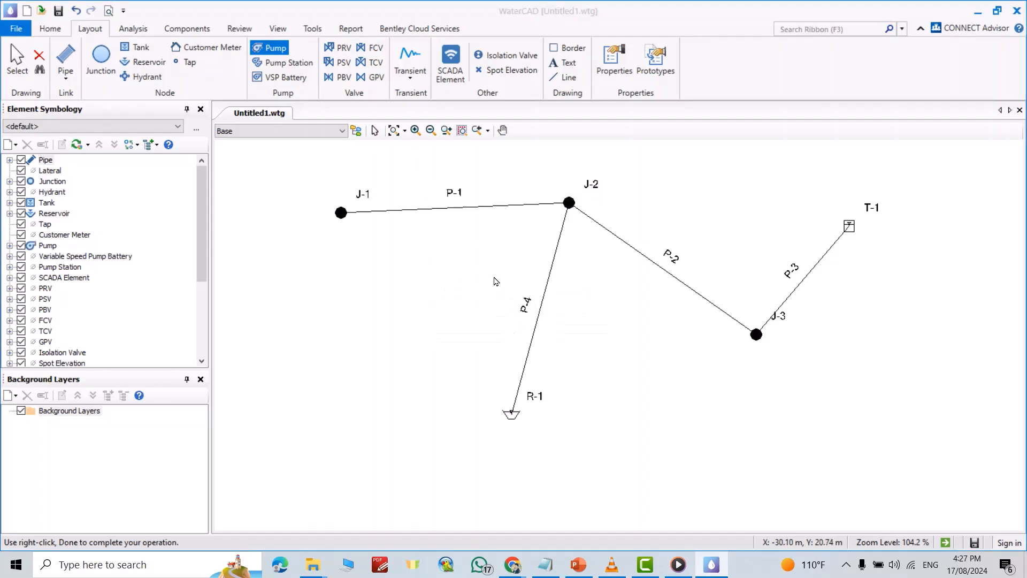
{"action": "left_click", "coordinate": [375, 130]}
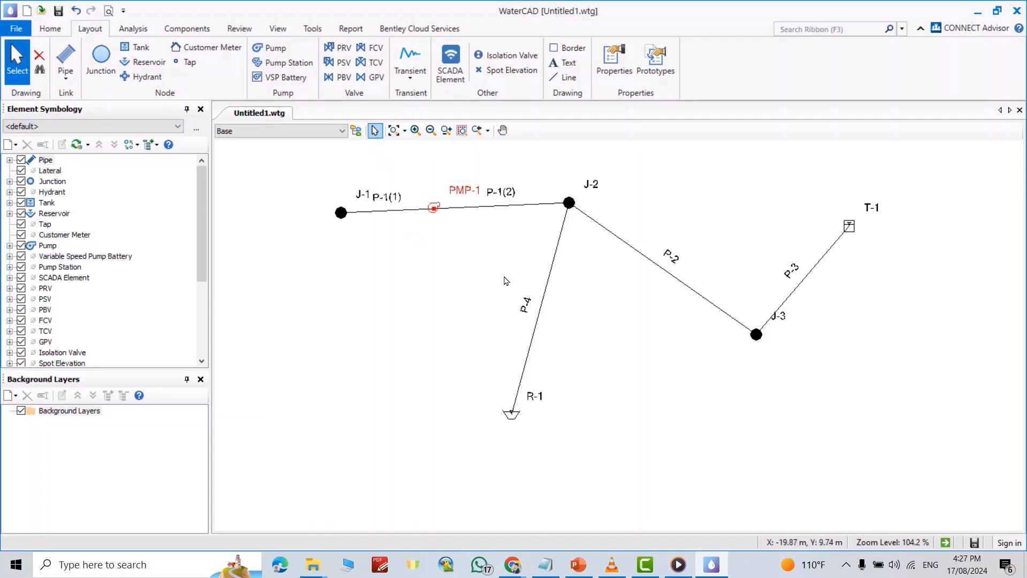
Step: Reposition tank T-1, junctions J-3 and J-2, reservoir R-1 and pump PMP-1 so the main run lies nearly horizontal with R-1 below J-2
{"action": "left_click_drag", "start_coordinate": [852, 233], "coordinate": [887, 301]}
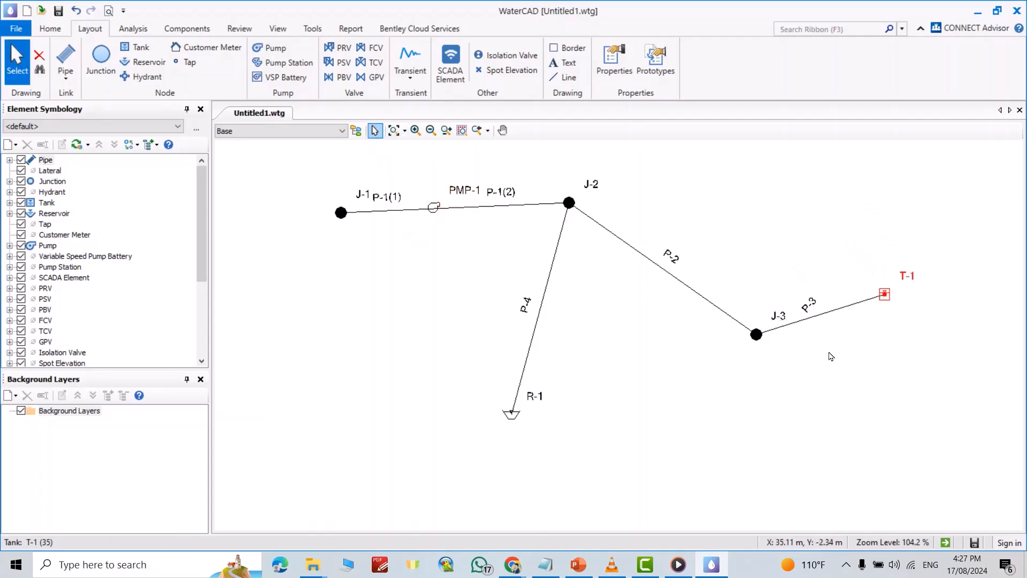
{"action": "left_click_drag", "start_coordinate": [759, 341], "coordinate": [775, 242]}
{"action": "left_click_drag", "start_coordinate": [511, 414], "coordinate": [563, 398]}
{"action": "left_click_drag", "start_coordinate": [569, 203], "coordinate": [580, 237]}
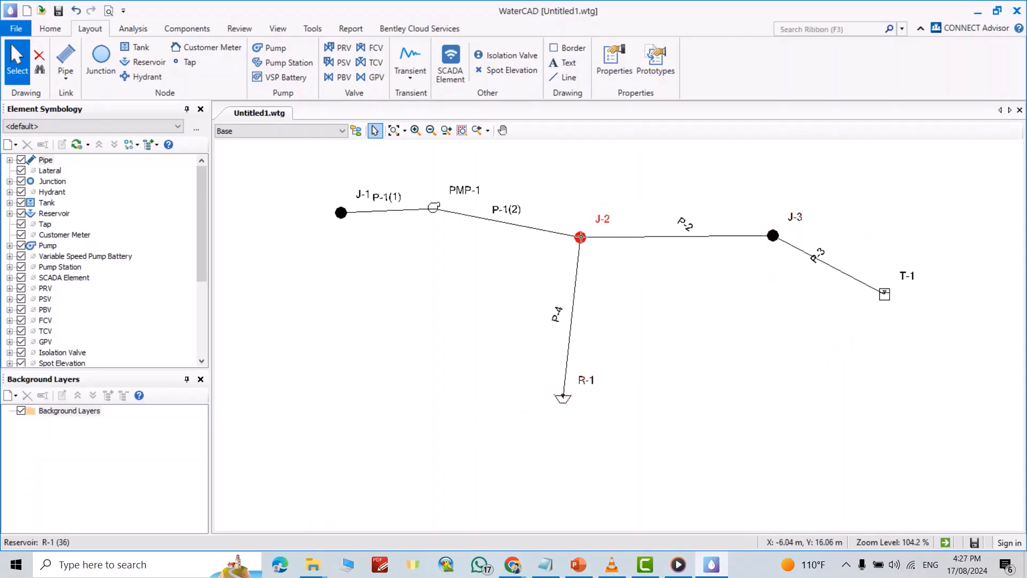
{"action": "left_click_drag", "start_coordinate": [434, 208], "coordinate": [429, 237]}
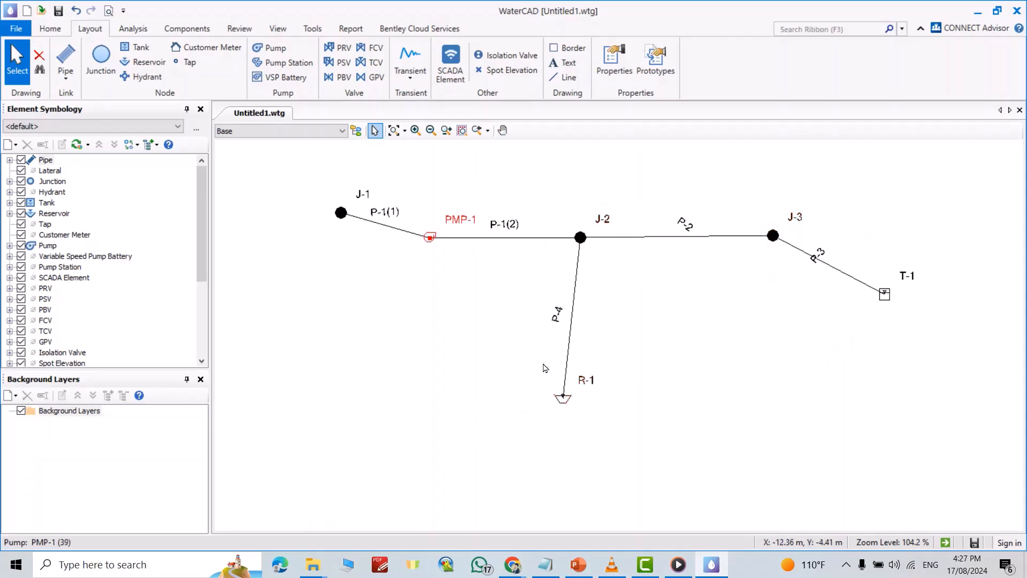
Step: Move the labels P-4, R-1, P-2 and P-3 to clearer spots beside their elements
{"action": "left_click", "coordinate": [558, 319]}
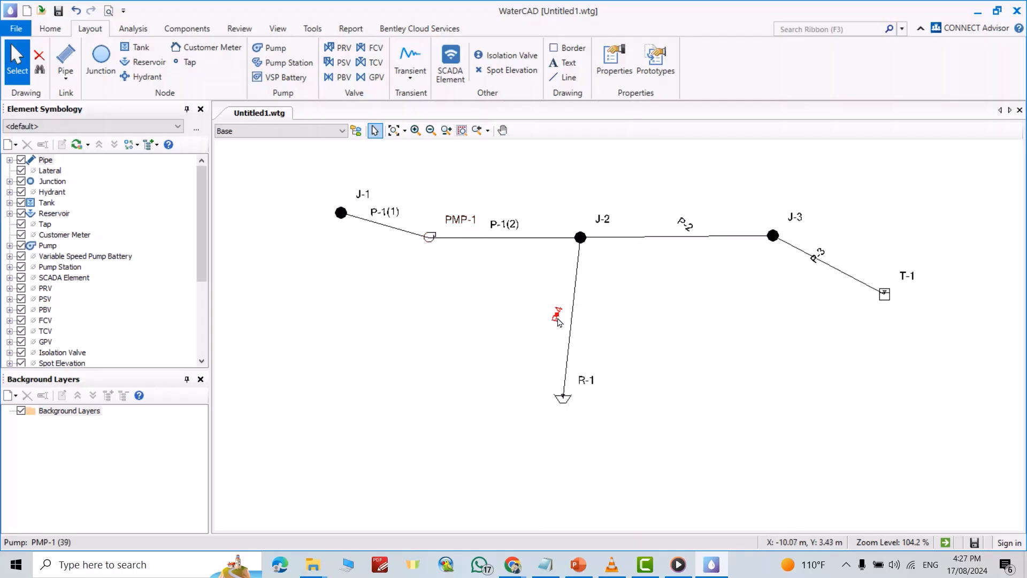
{"action": "left_click_drag", "start_coordinate": [558, 315], "coordinate": [559, 334]}
{"action": "left_click_drag", "start_coordinate": [584, 381], "coordinate": [593, 349]}
{"action": "left_click_drag", "start_coordinate": [686, 231], "coordinate": [683, 211]}
{"action": "left_click", "coordinate": [816, 255]}
{"action": "left_click_drag", "start_coordinate": [817, 254], "coordinate": [829, 241]}
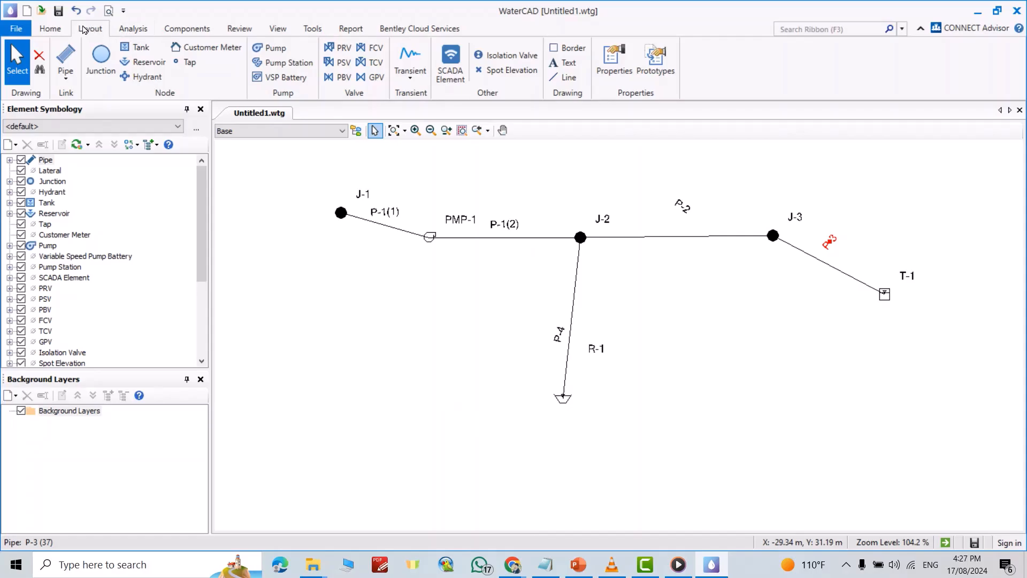
Step: Draw a separate pipe run through three new junctions, sloping down below the first network
{"action": "left_click", "coordinate": [50, 28]}
{"action": "left_click", "coordinate": [278, 72]}
{"action": "left_click", "coordinate": [273, 302]}
{"action": "left_click", "coordinate": [351, 380]}
{"action": "left_click", "coordinate": [462, 458]}
Step: Extend the new pipe run from junction J-6 to a reservoir and on to another junction
{"action": "right_click", "coordinate": [463, 459]}
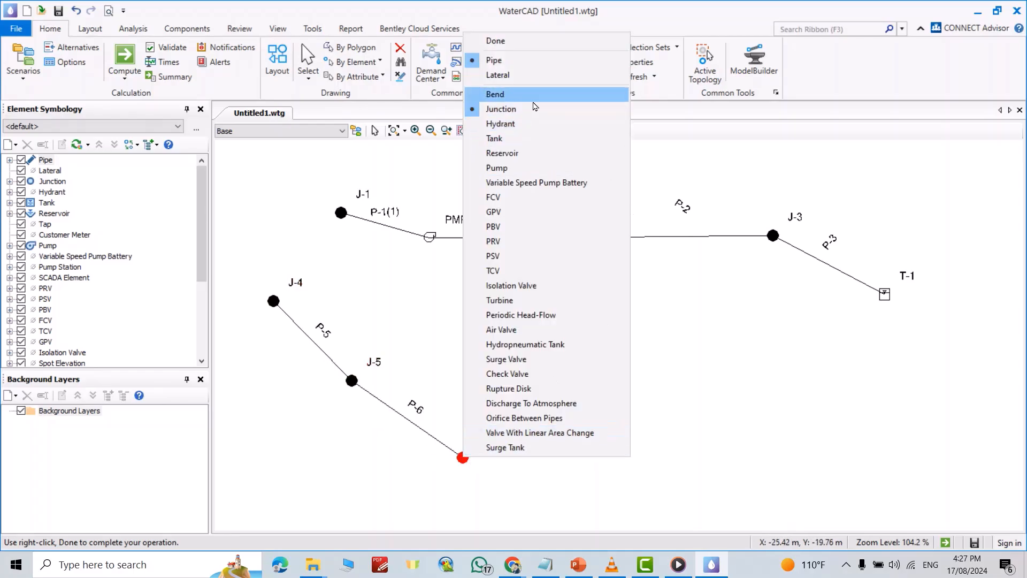
{"action": "left_click", "coordinate": [502, 153]}
{"action": "left_click", "coordinate": [666, 441]}
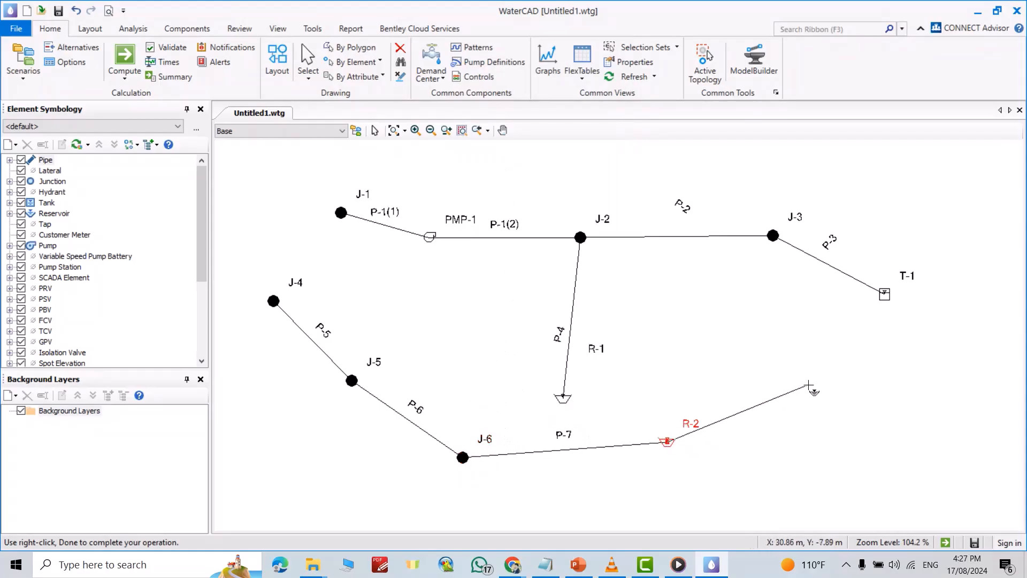
{"action": "right_click", "coordinate": [810, 386]}
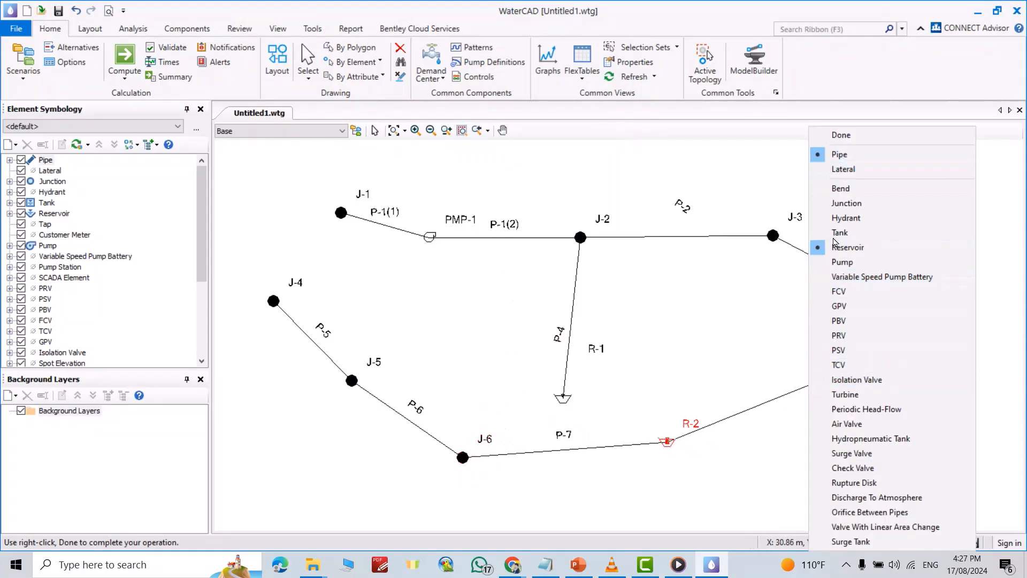
{"action": "left_click", "coordinate": [840, 154]}
{"action": "left_click", "coordinate": [773, 377]}
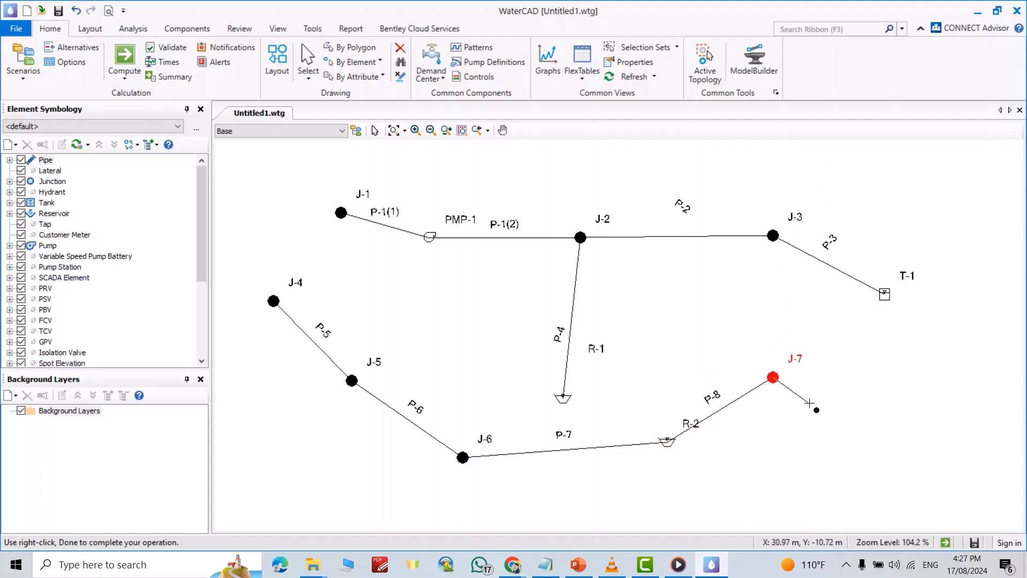
Step: End the new pipe run with a tank beyond junction J-7 and finish the layout
{"action": "right_click", "coordinate": [860, 378]}
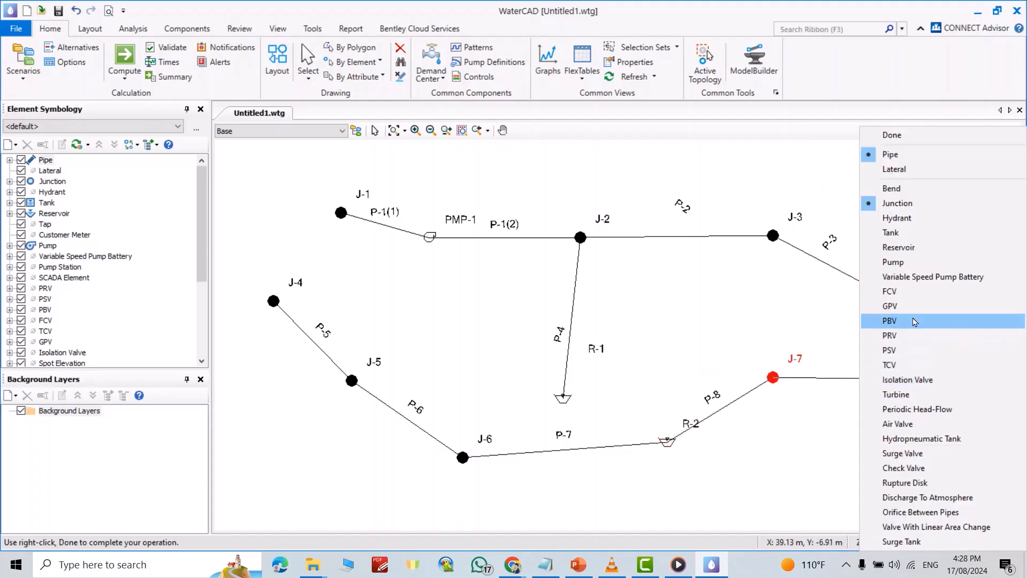
{"action": "left_click", "coordinate": [905, 233]}
{"action": "left_click", "coordinate": [882, 395]}
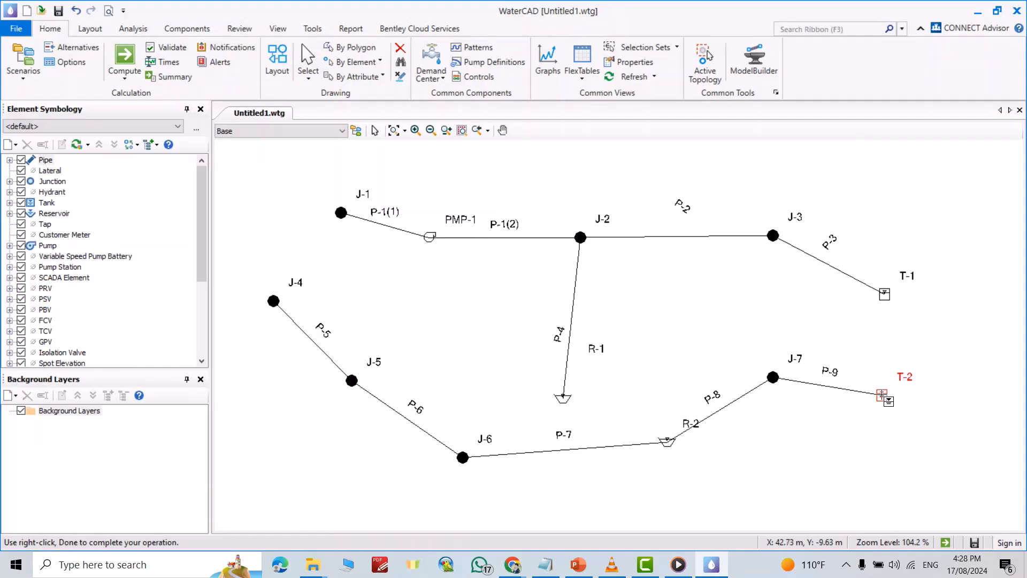
{"action": "right_click", "coordinate": [904, 437]}
{"action": "left_click", "coordinate": [882, 20]}
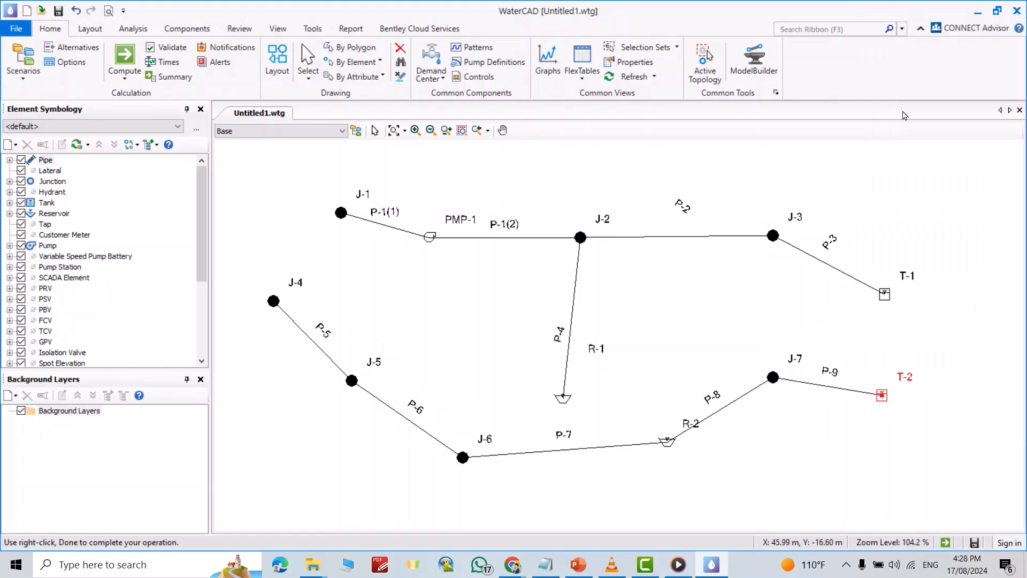
Step: Delete junctions J-1 and J-4 together with their connected pipes
{"action": "left_click", "coordinate": [373, 131]}
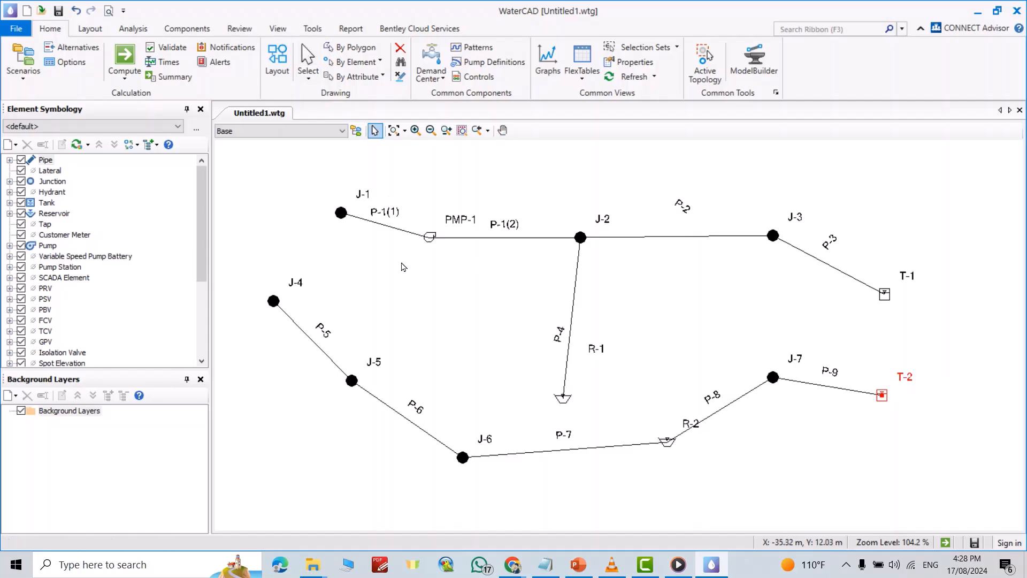
{"action": "left_click", "coordinate": [341, 214]}
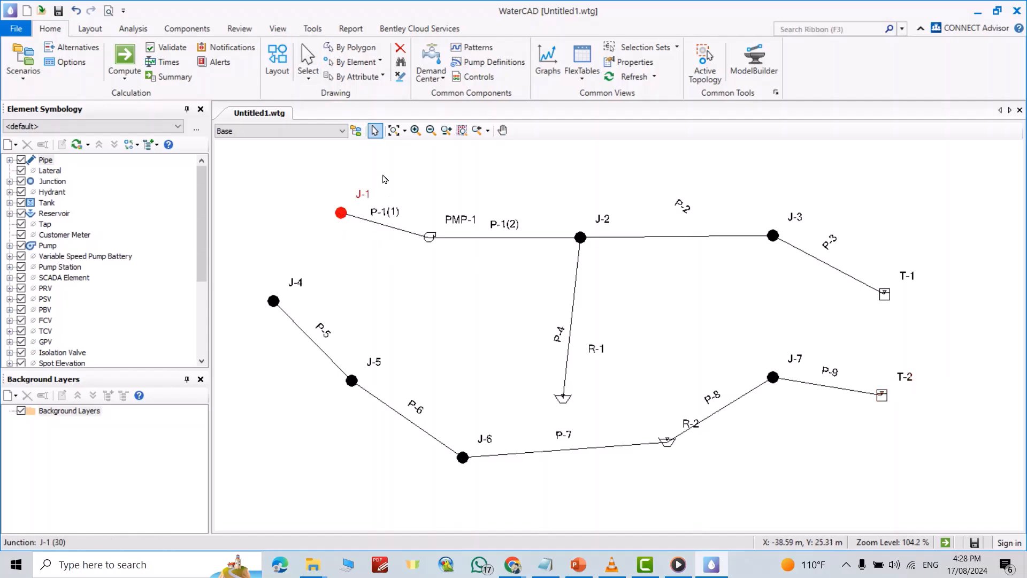
{"action": "left_click", "coordinate": [402, 49]}
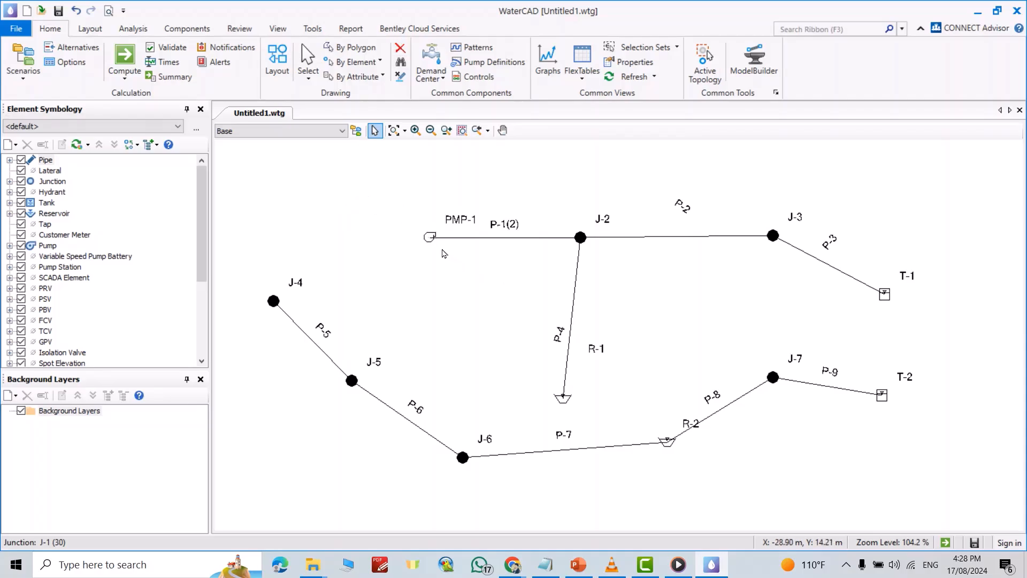
{"action": "left_click", "coordinate": [273, 305]}
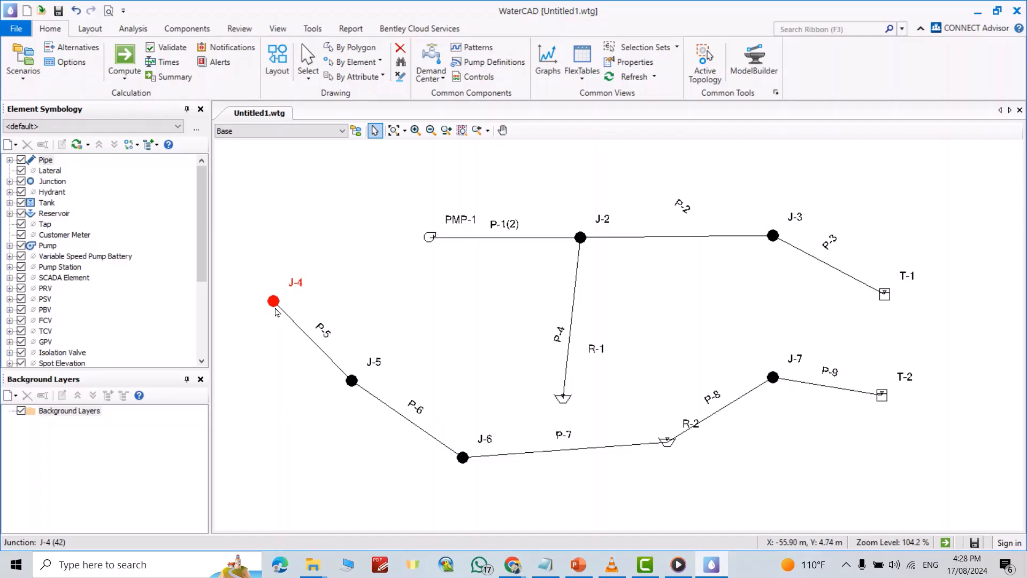
{"action": "key", "text": "Delete"}
Step: Select all remaining network elements with a selection window and clear the selection
{"action": "left_click_drag", "start_coordinate": [275, 181], "coordinate": [934, 488]}
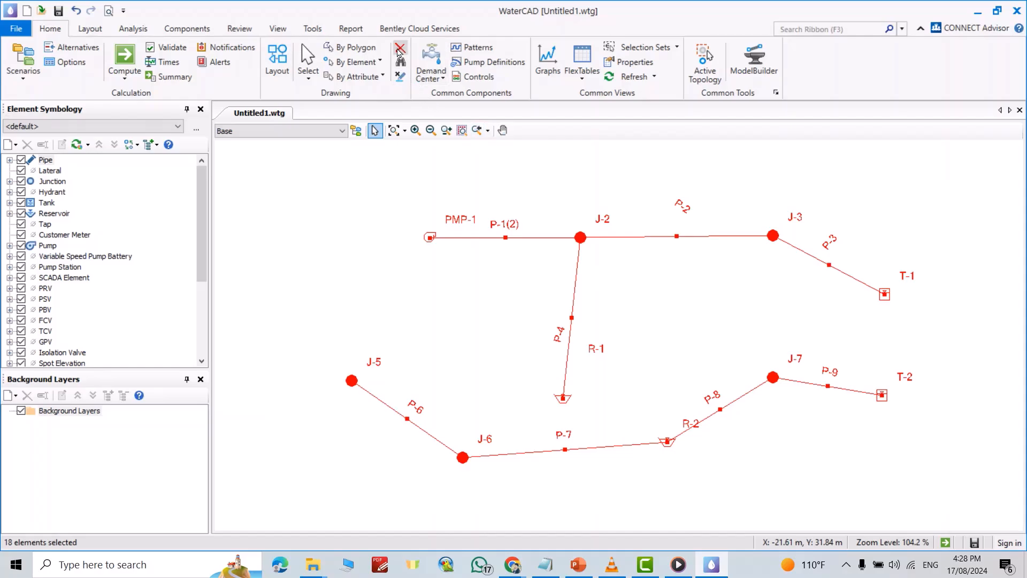
{"action": "left_click", "coordinate": [366, 262]}
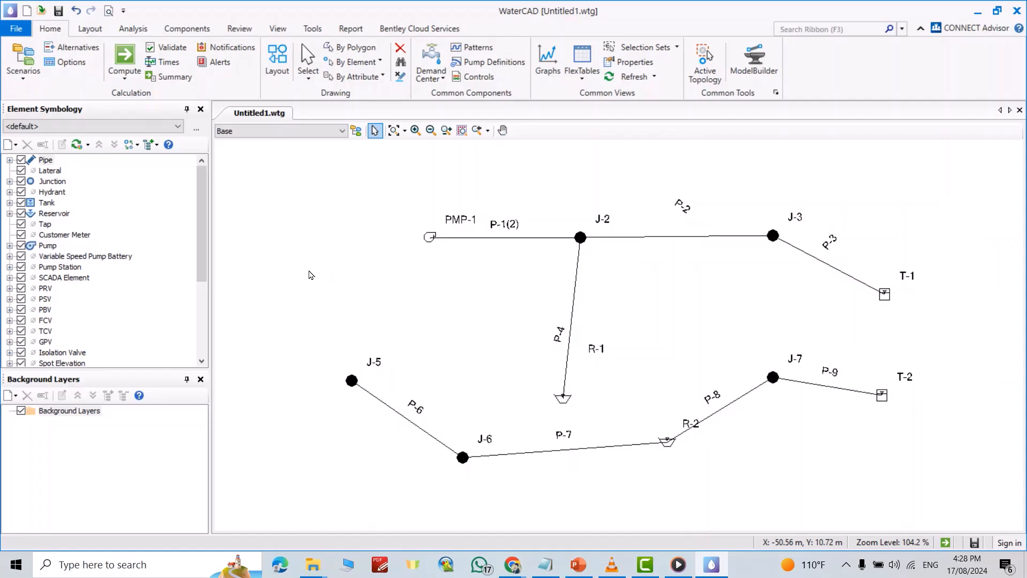
{"action": "left_click_drag", "start_coordinate": [310, 271], "coordinate": [376, 144]}
Step: Set the drawing window's background color to light green in the global options
{"action": "left_click", "coordinate": [312, 28]}
{"action": "left_click", "coordinate": [304, 67]}
{"action": "left_click", "coordinate": [315, 191]}
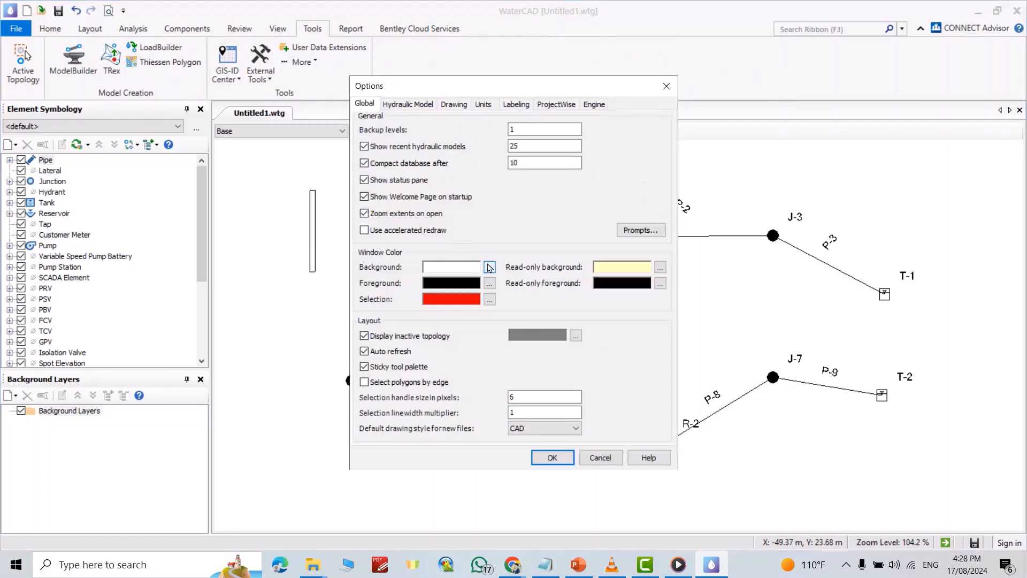
{"action": "left_click", "coordinate": [489, 267]}
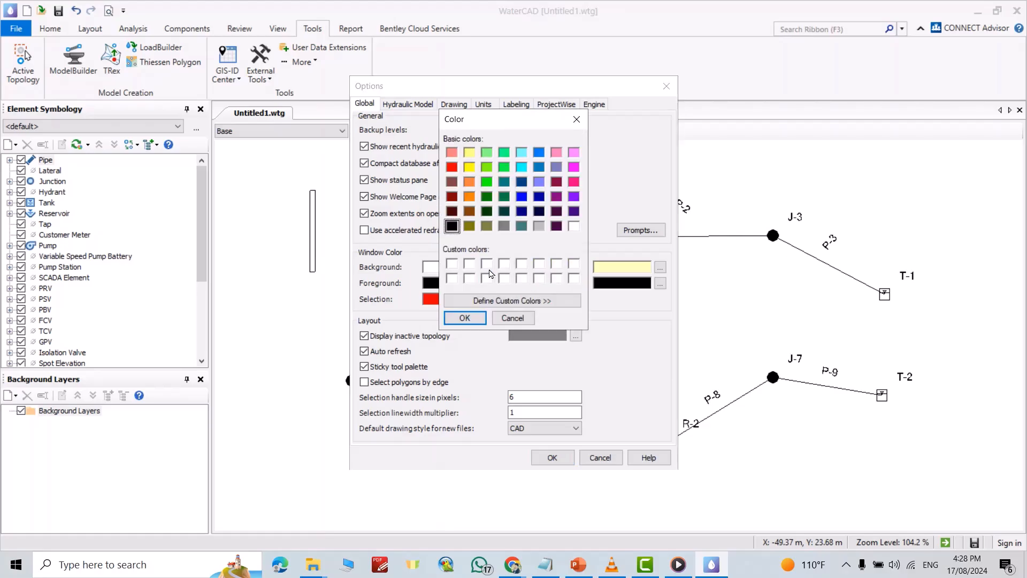
{"action": "left_click", "coordinate": [487, 153]}
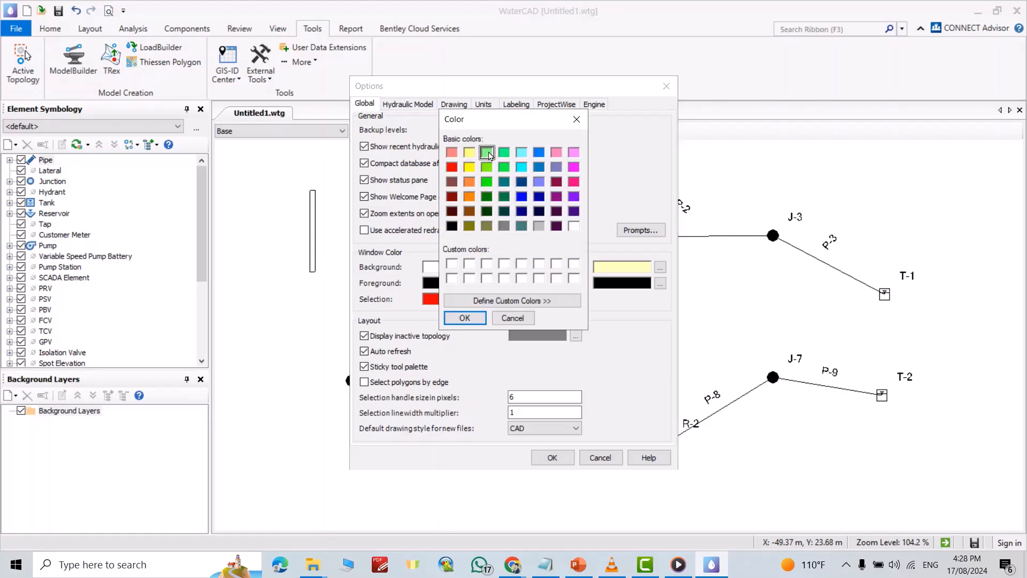
{"action": "left_click", "coordinate": [464, 318]}
{"action": "left_click", "coordinate": [552, 457]}
{"action": "left_click_drag", "start_coordinate": [556, 463], "coordinate": [321, 304]}
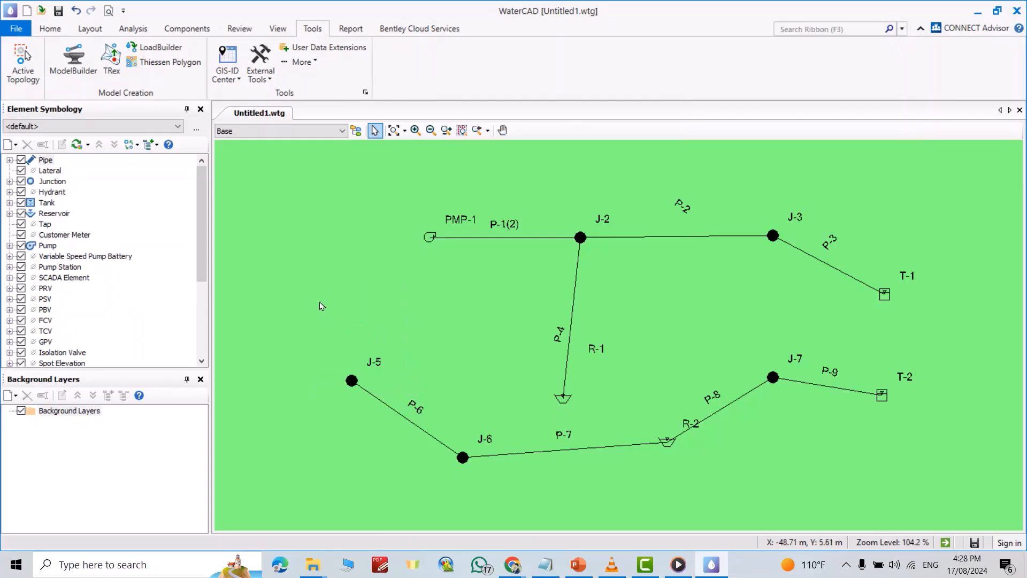
Step: Set the drawing window's foreground color to blue in the global options
{"action": "left_click", "coordinate": [302, 63]}
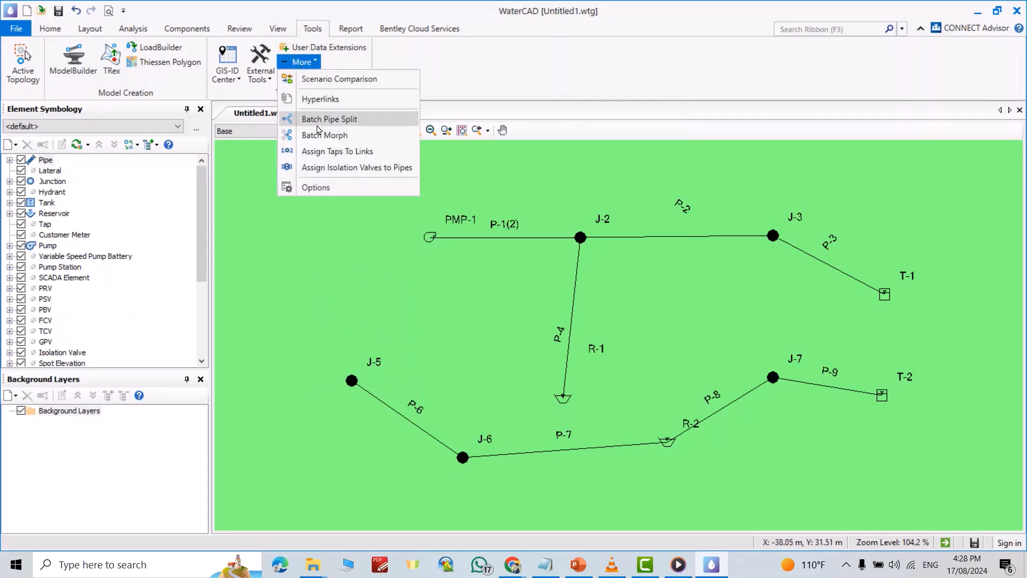
{"action": "left_click", "coordinate": [321, 190]}
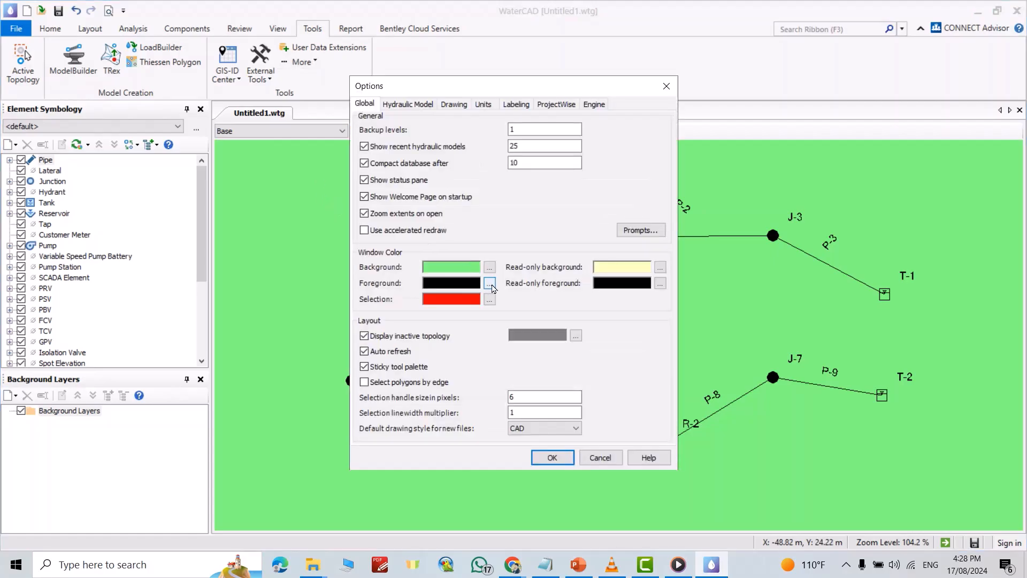
{"action": "left_click", "coordinate": [489, 283]}
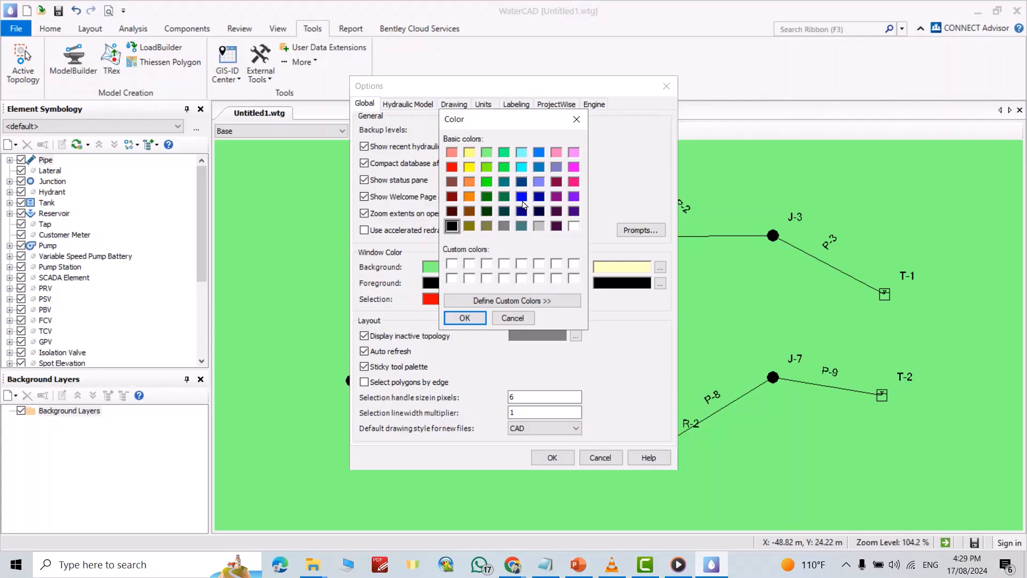
{"action": "left_click", "coordinate": [522, 198]}
{"action": "left_click", "coordinate": [465, 318]}
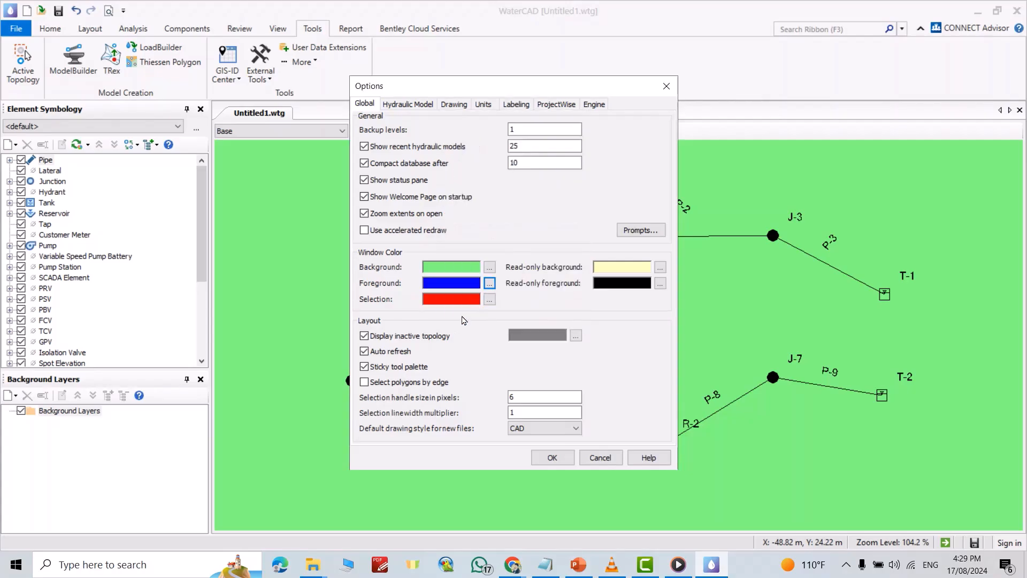
{"action": "left_click", "coordinate": [552, 458]}
Step: Set the selection color to yellow in the global options
{"action": "left_click", "coordinate": [301, 61]}
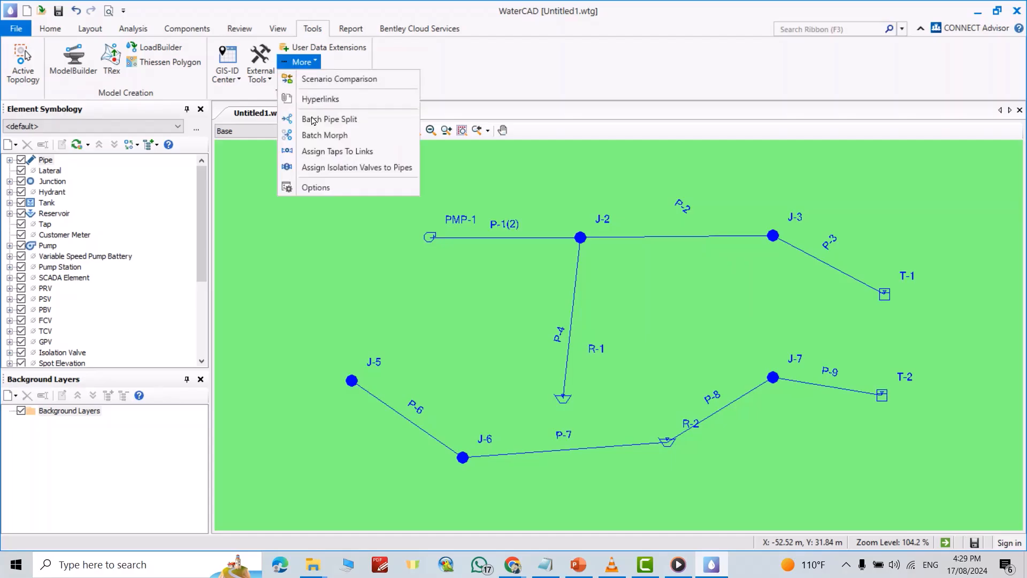
{"action": "left_click", "coordinate": [314, 187]}
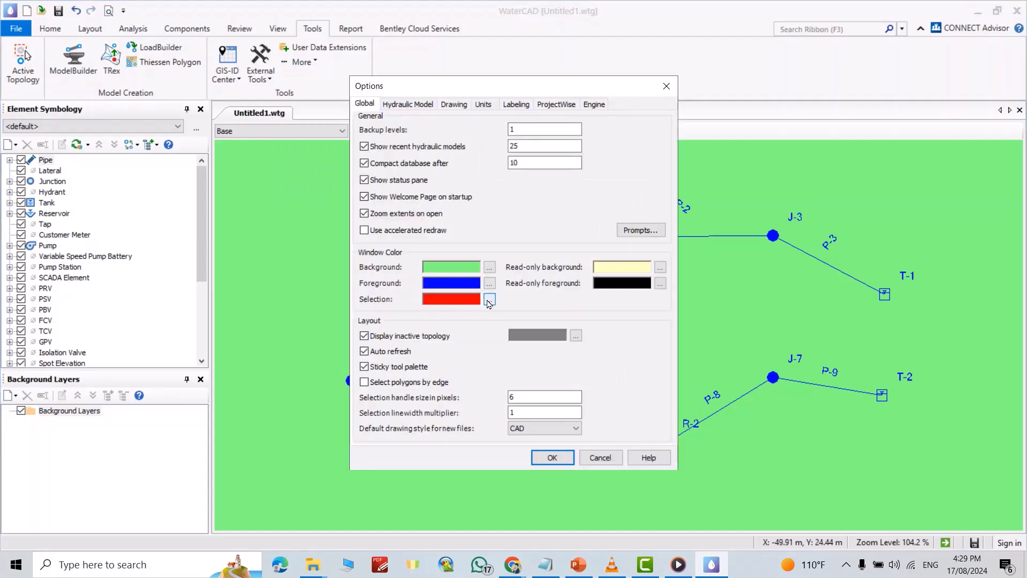
{"action": "left_click", "coordinate": [489, 299]}
{"action": "left_click", "coordinate": [468, 167]}
{"action": "left_click", "coordinate": [464, 317]}
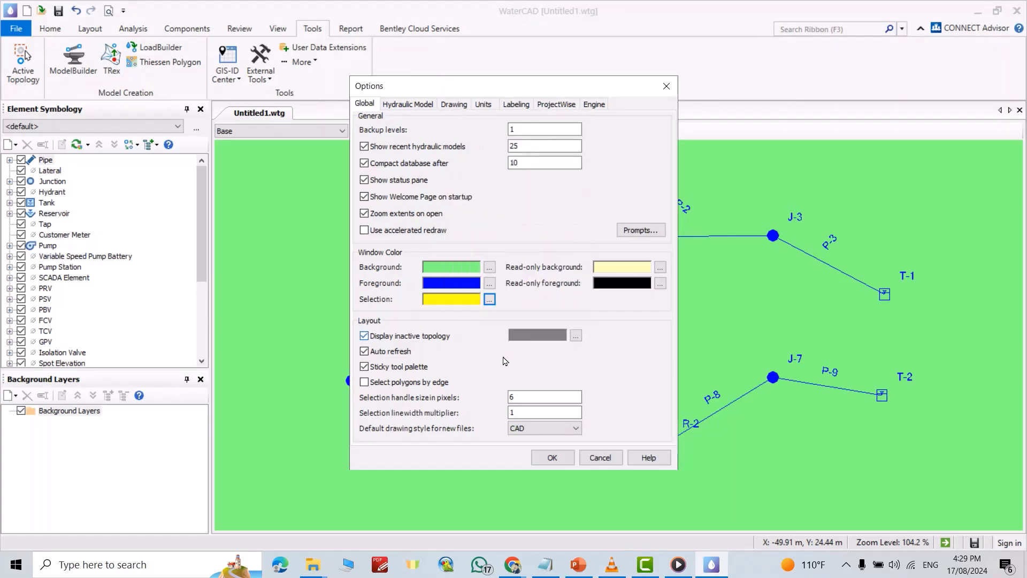
{"action": "left_click", "coordinate": [552, 457]}
Step: Select pipes P-2, P-1(2) and P-6 one after another to check the selection highlight color
{"action": "left_click", "coordinate": [665, 237]}
{"action": "left_click", "coordinate": [490, 238]}
{"action": "left_click", "coordinate": [383, 415]}
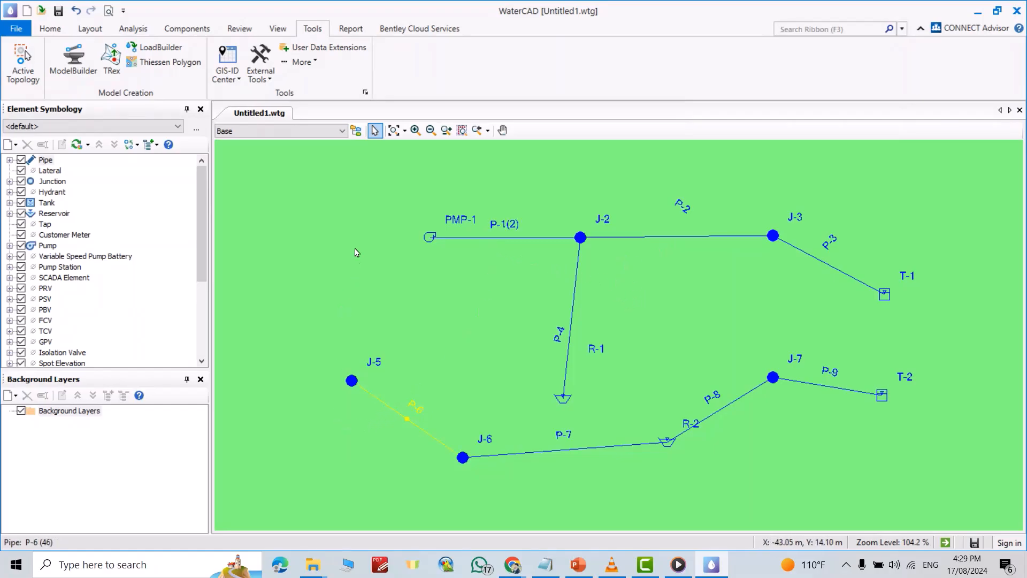
Step: Set the drawing window's background color to white in the global options
{"action": "left_click", "coordinate": [306, 62]}
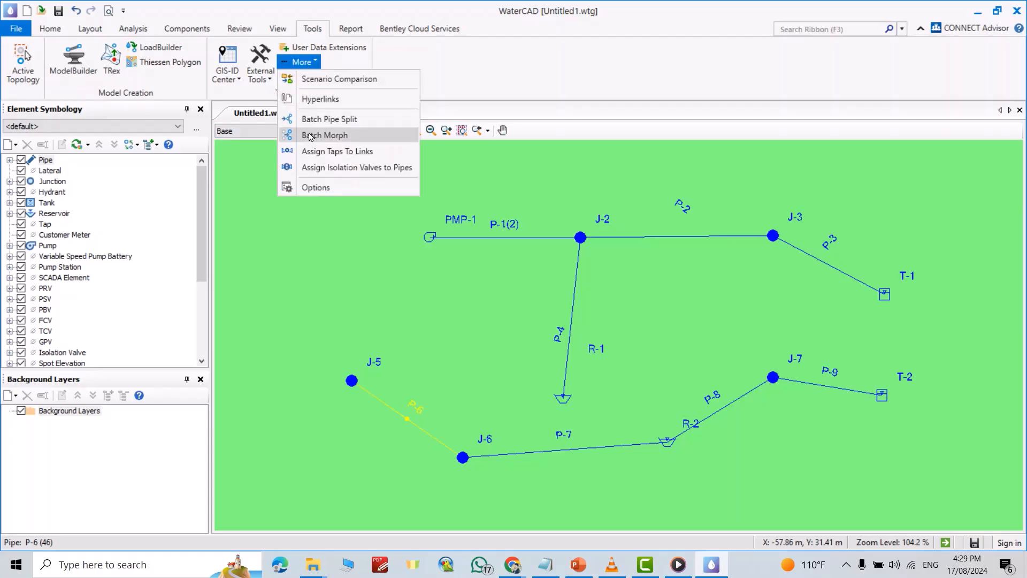
{"action": "left_click", "coordinate": [314, 188]}
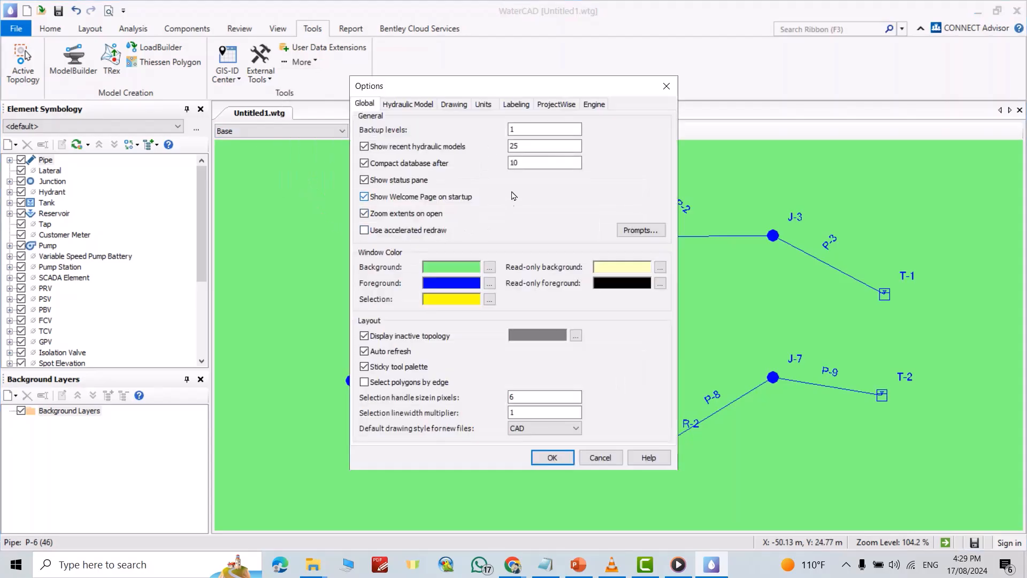
{"action": "left_click", "coordinate": [489, 266]}
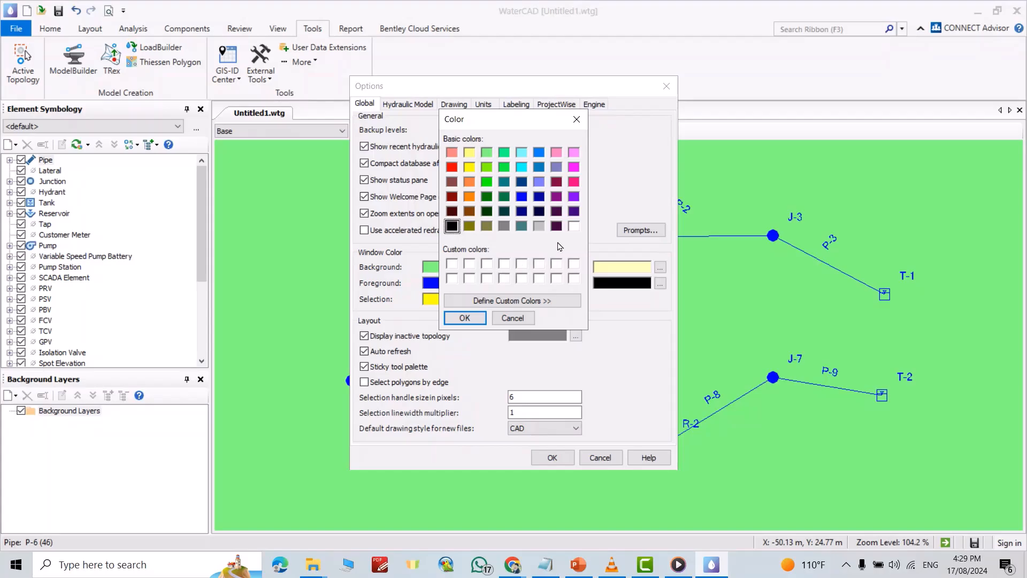
{"action": "left_click", "coordinate": [573, 229]}
{"action": "left_click", "coordinate": [464, 318]}
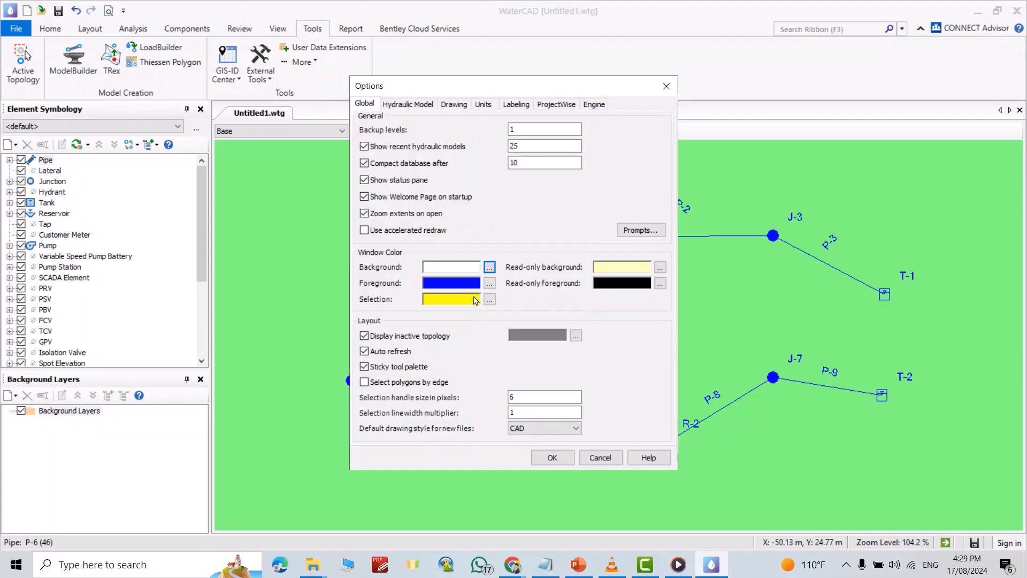
Step: Set the drawing window's foreground color to black and the selection color to red, and apply the options
{"action": "left_click", "coordinate": [490, 283]}
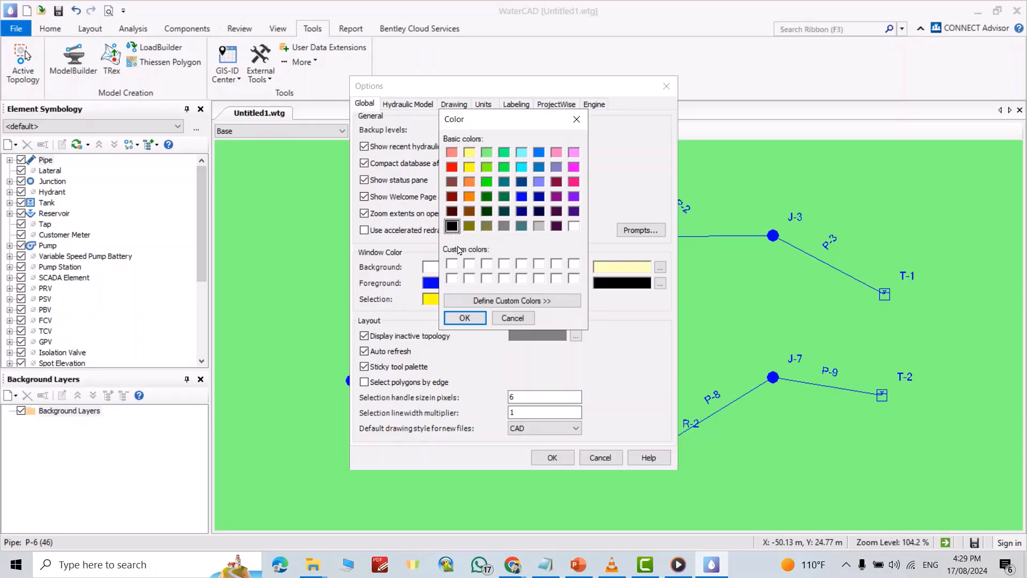
{"action": "left_click", "coordinate": [464, 318]}
{"action": "left_click", "coordinate": [490, 283]}
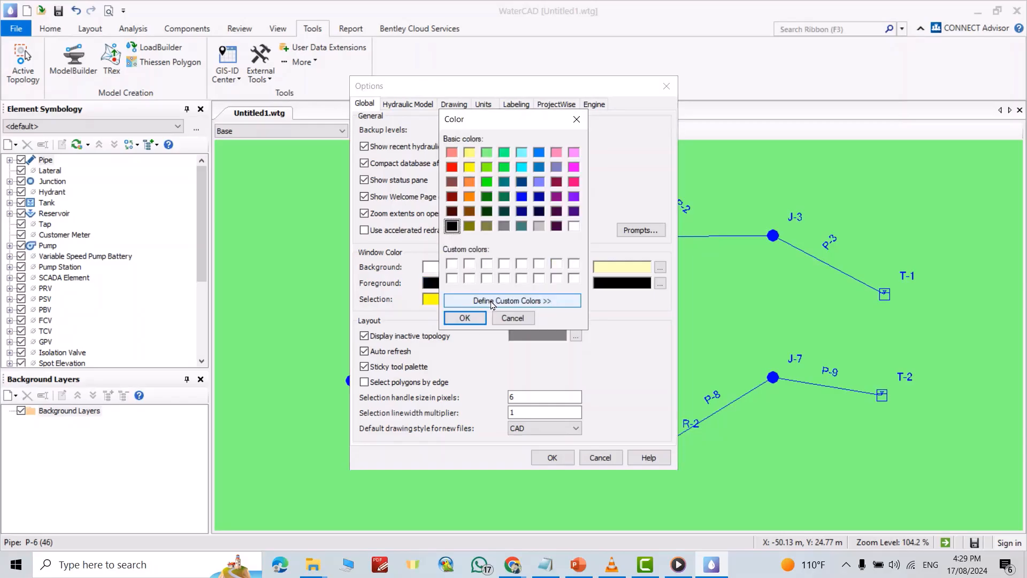
{"action": "left_click", "coordinate": [452, 168]}
{"action": "left_click", "coordinate": [465, 318]}
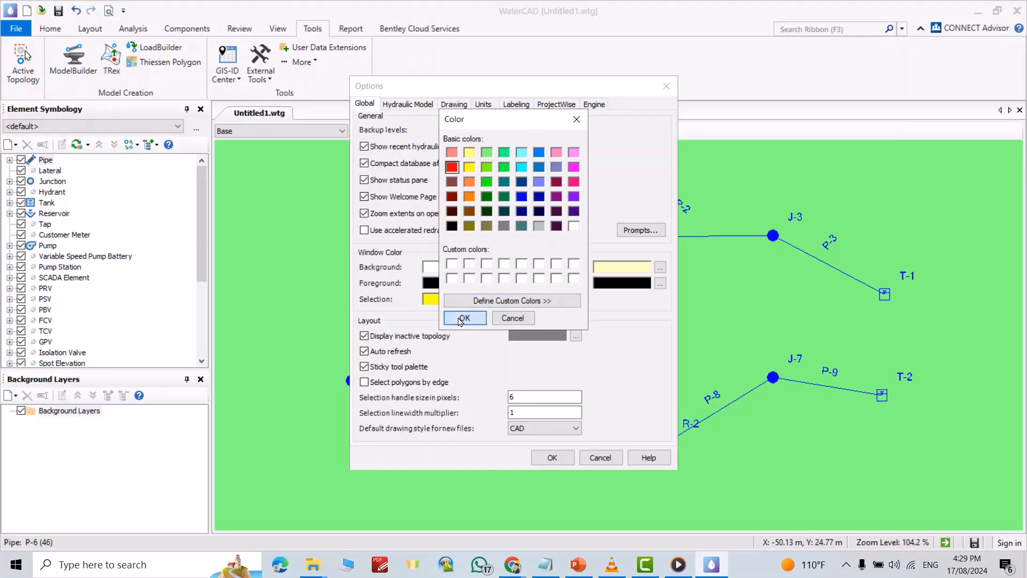
{"action": "left_click", "coordinate": [551, 457]}
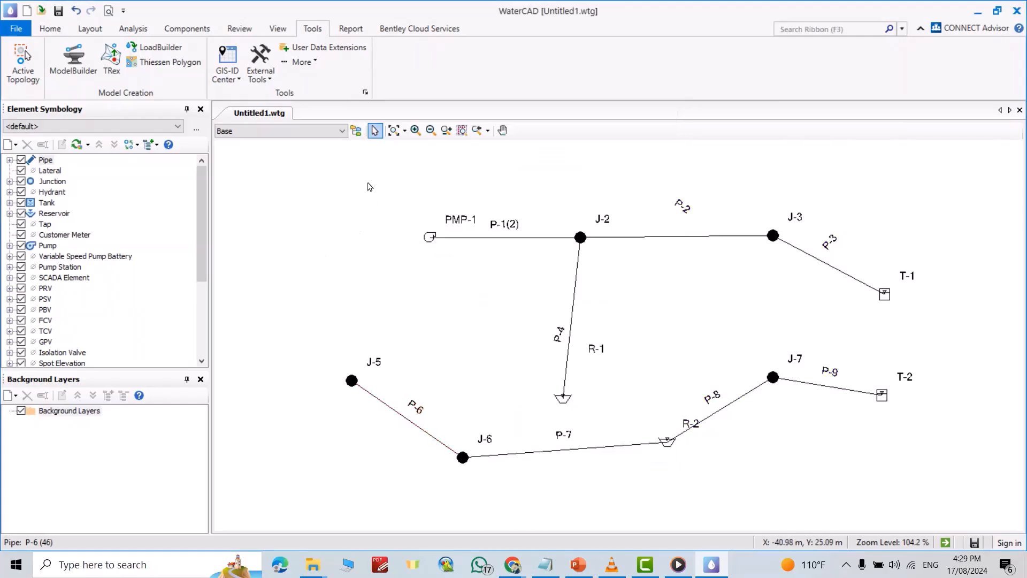
Step: Set the drawing's plot scale factor to 1 cm = 8 m and apply it
{"action": "left_click", "coordinate": [303, 62]}
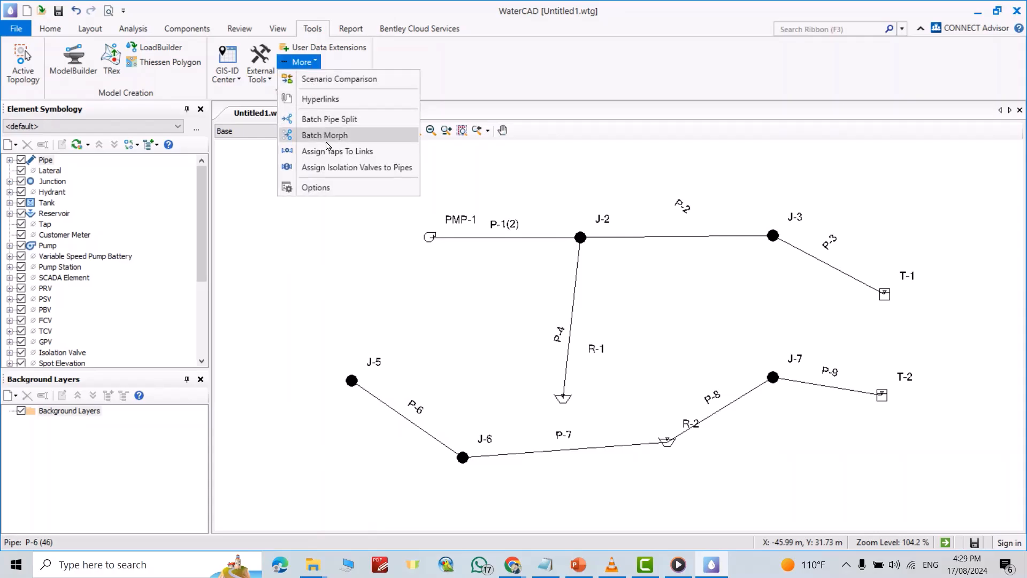
{"action": "left_click", "coordinate": [315, 186]}
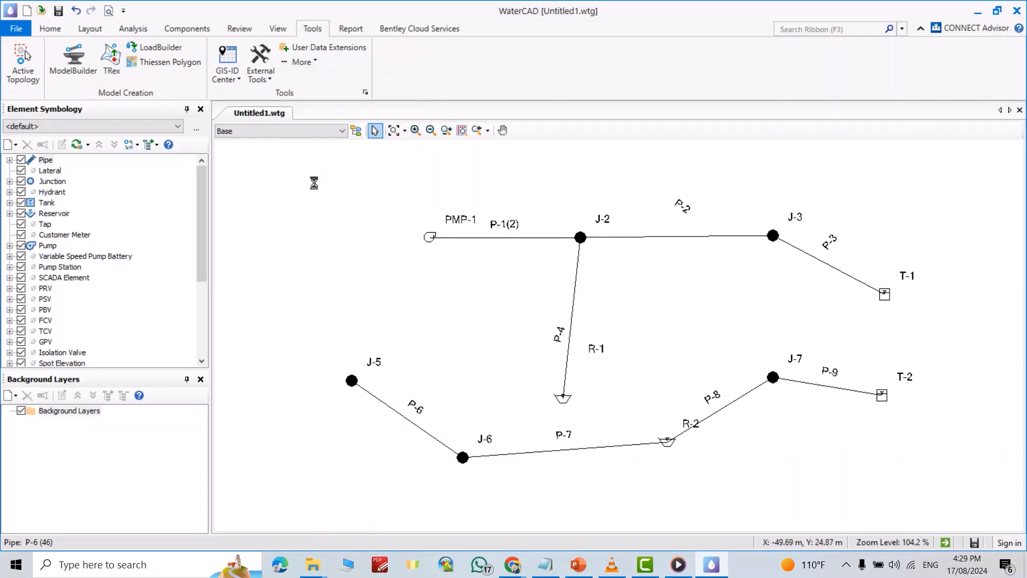
{"action": "left_click", "coordinate": [455, 106]}
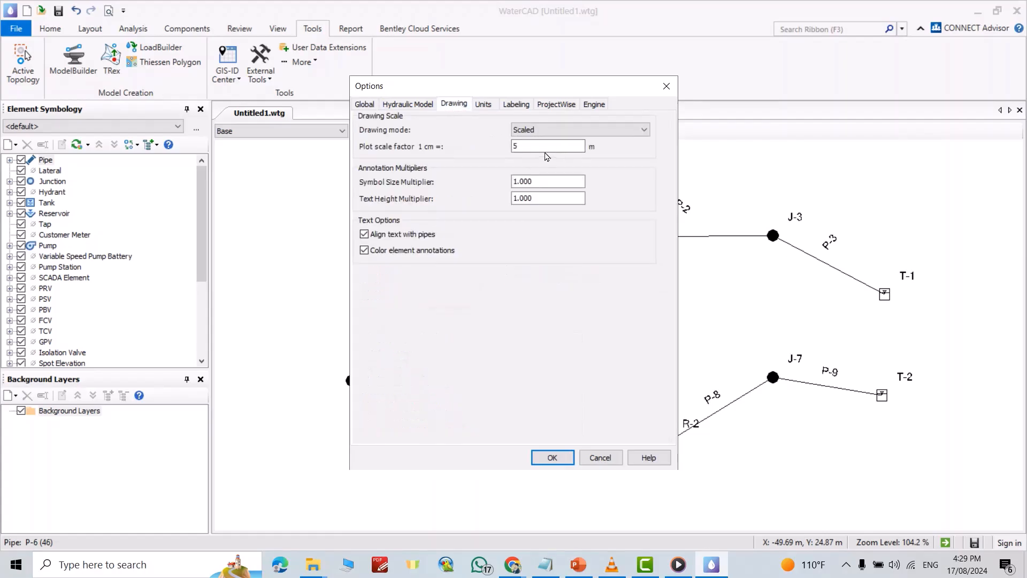
{"action": "double_click", "coordinate": [534, 150]}
{"action": "type", "text": "8"}
{"action": "left_click_drag", "start_coordinate": [618, 86], "coordinate": [376, 119]}
{"action": "left_click", "coordinate": [309, 490]}
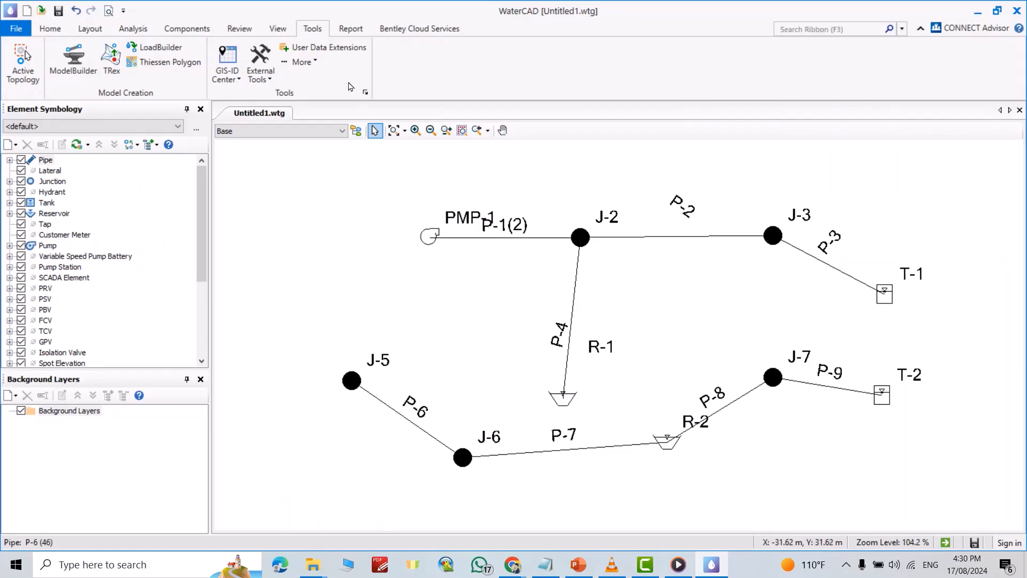
Step: Set the symbol size multiplier to 2 in the drawing options and apply it
{"action": "left_click", "coordinate": [300, 62]}
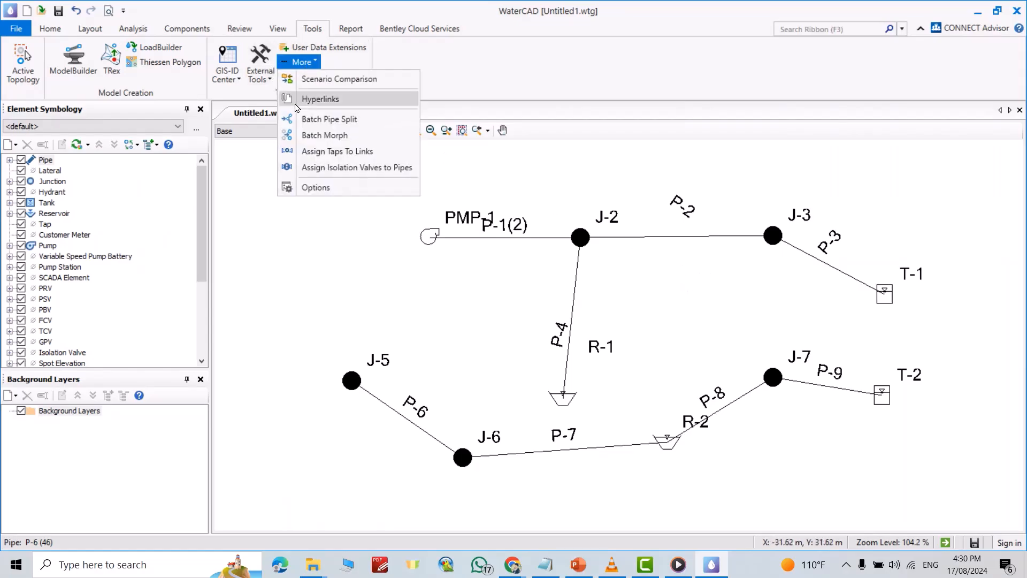
{"action": "left_click", "coordinate": [318, 181]}
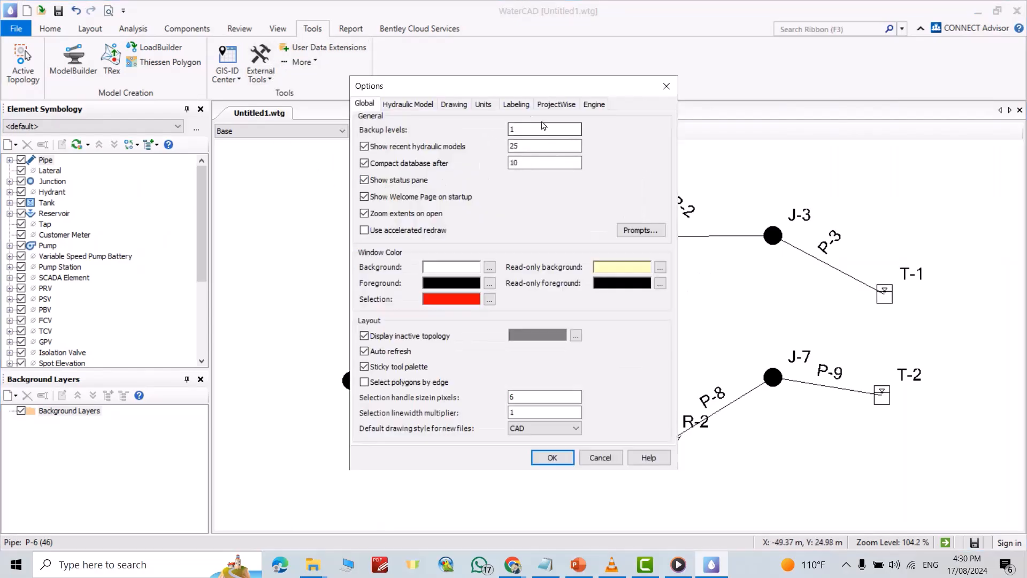
{"action": "left_click", "coordinate": [455, 105]}
{"action": "double_click", "coordinate": [543, 182]}
{"action": "type", "text": "23"}
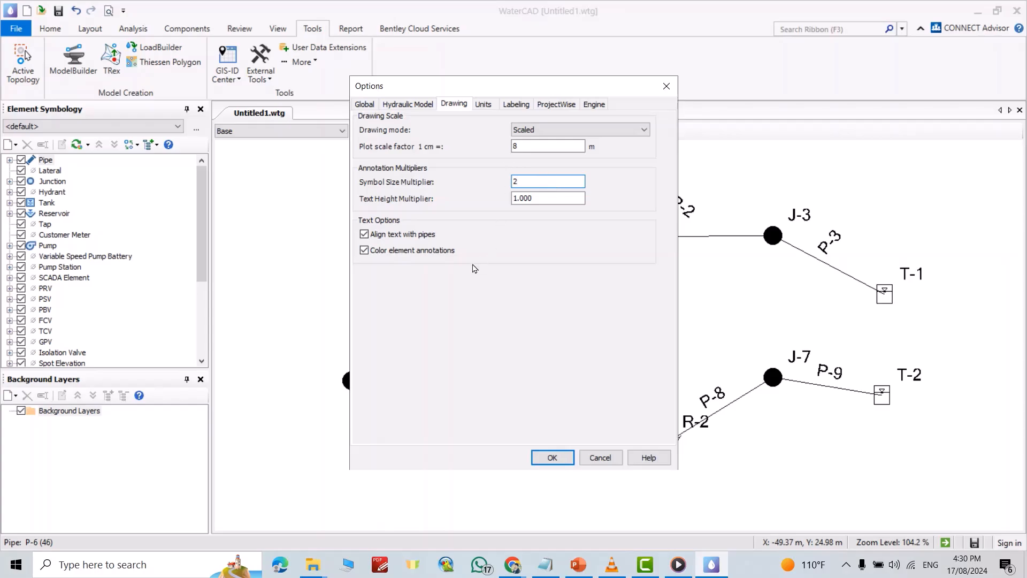
{"action": "left_click", "coordinate": [551, 456]}
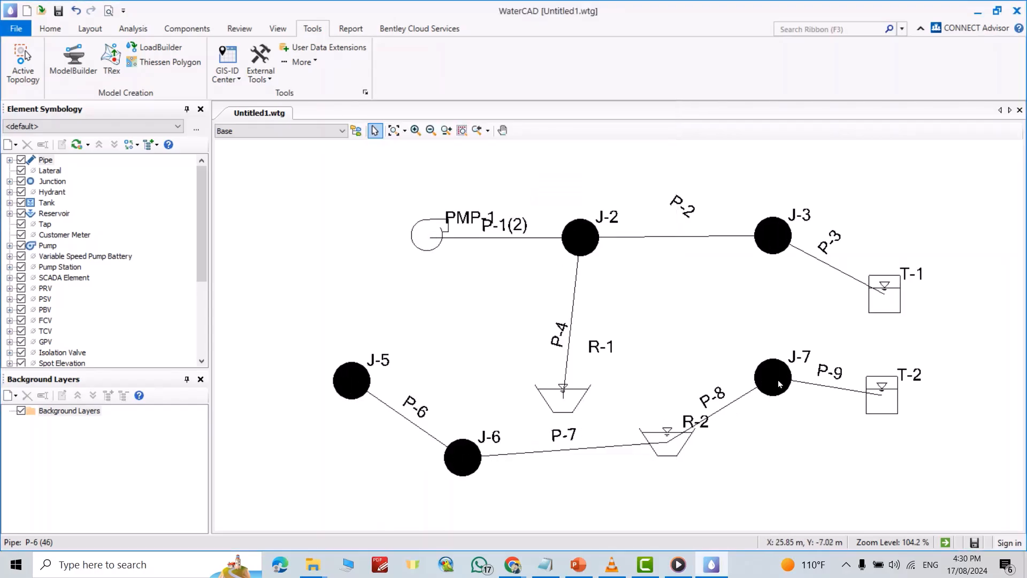
Step: Set the text height multiplier to 2 in the drawing options and apply it
{"action": "left_click", "coordinate": [304, 64]}
{"action": "left_click", "coordinate": [318, 190]}
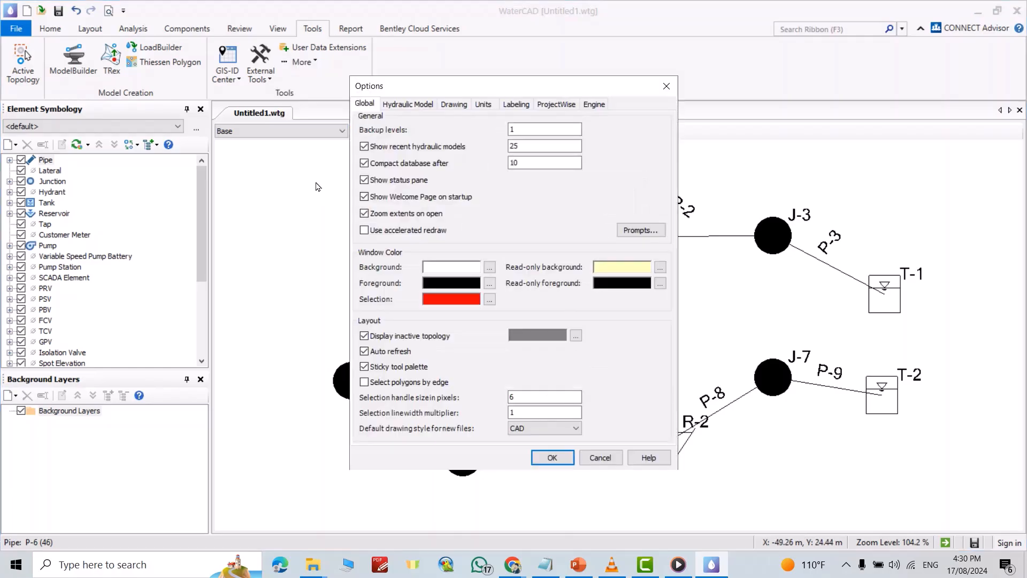
{"action": "left_click", "coordinate": [454, 105]}
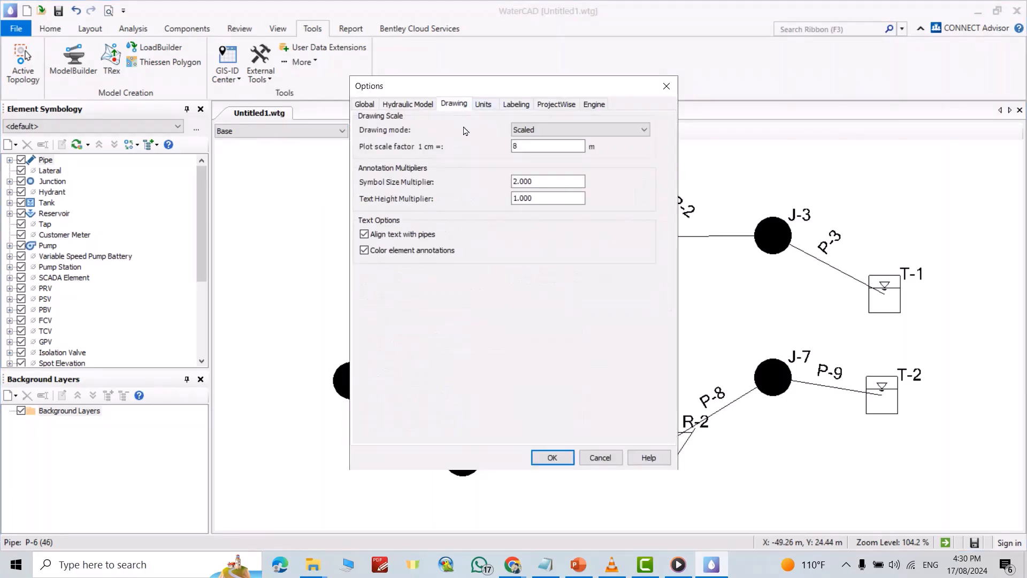
{"action": "double_click", "coordinate": [539, 199]}
{"action": "type", "text": "2"}
{"action": "left_click", "coordinate": [551, 458]}
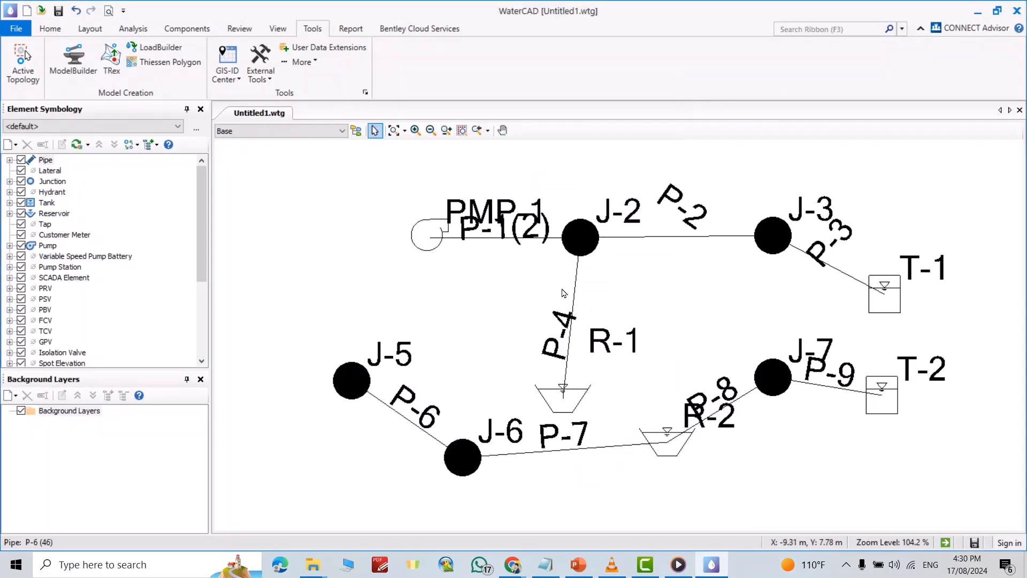
Step: Set the plot scale factor to 1 cm = 5 m and both the symbol size and text height multipliers to 1
{"action": "left_click", "coordinate": [300, 68]}
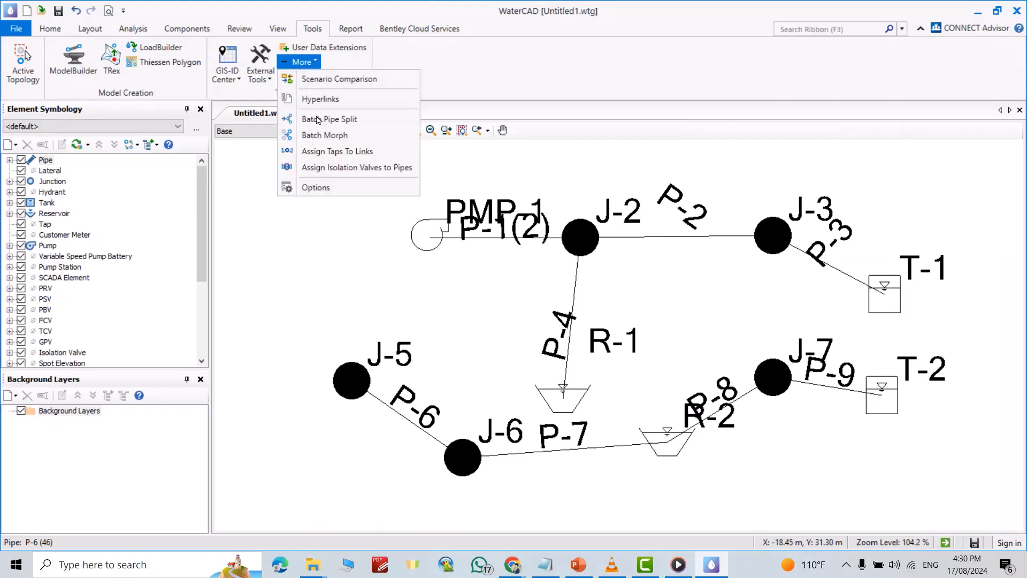
{"action": "left_click", "coordinate": [324, 188]}
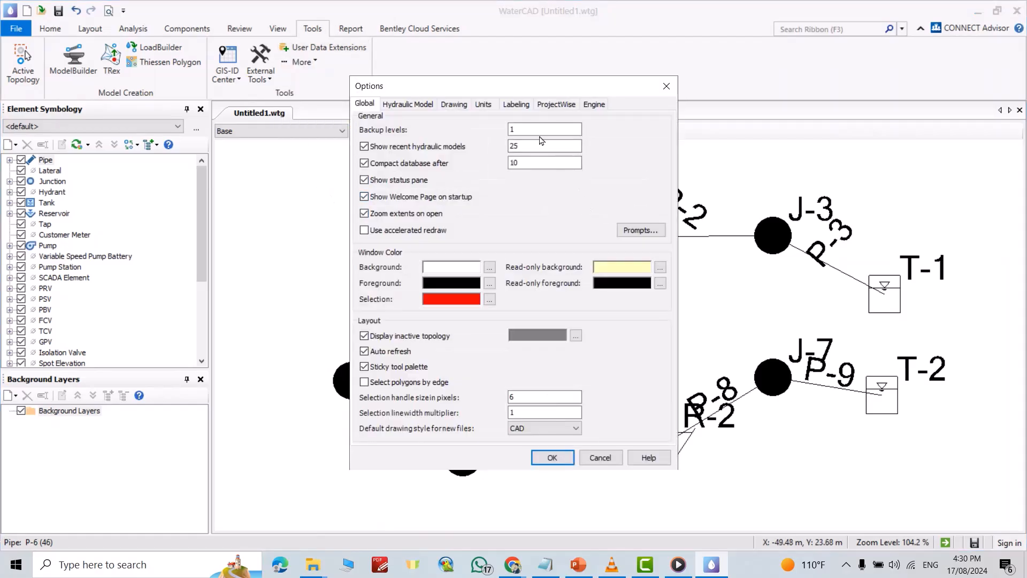
{"action": "left_click", "coordinate": [455, 105]}
{"action": "double_click", "coordinate": [528, 147]}
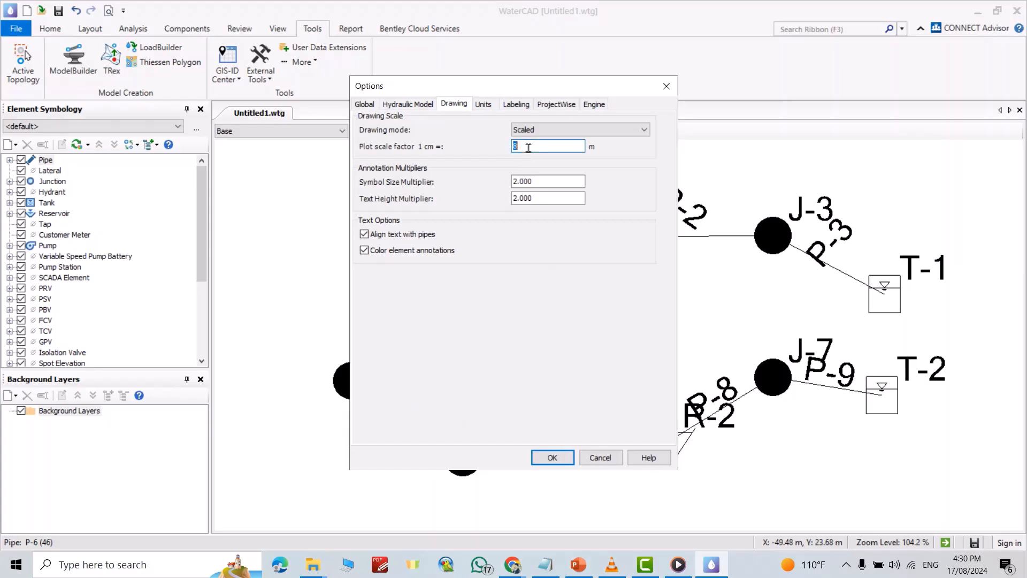
{"action": "double_click", "coordinate": [536, 181]}
{"action": "type", "text": "1"}
{"action": "key", "text": "Tab"}
{"action": "type", "text": "1"}
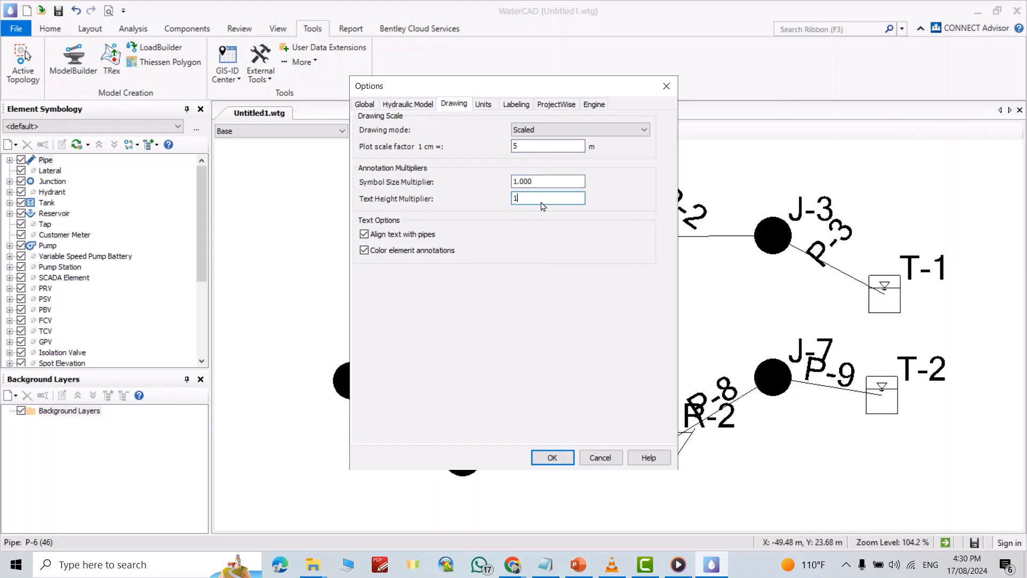
{"action": "left_click", "coordinate": [549, 458]}
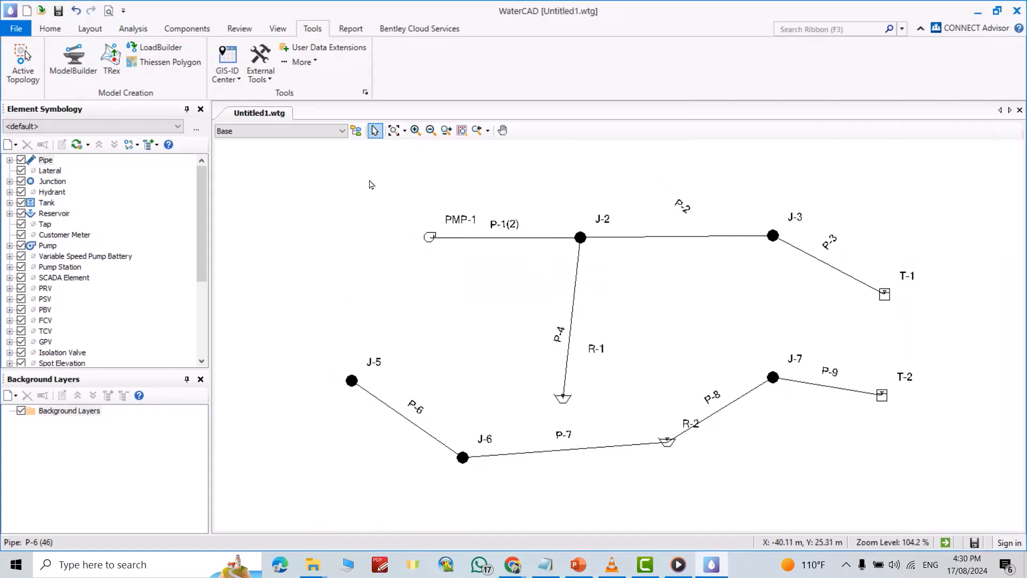
Step: Delete the upper network from pump PMP-1 to tank T-1, along with reservoir R-1
{"action": "left_click_drag", "start_coordinate": [383, 194], "coordinate": [944, 322]}
{"action": "key", "text": "Delete"}
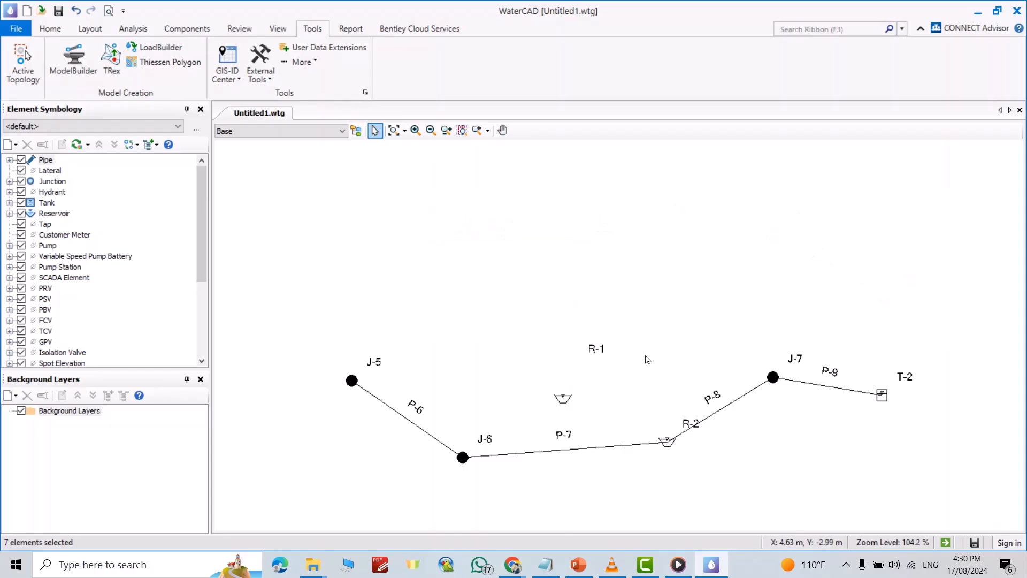
{"action": "left_click", "coordinate": [562, 398]}
{"action": "key", "text": "Delete"}
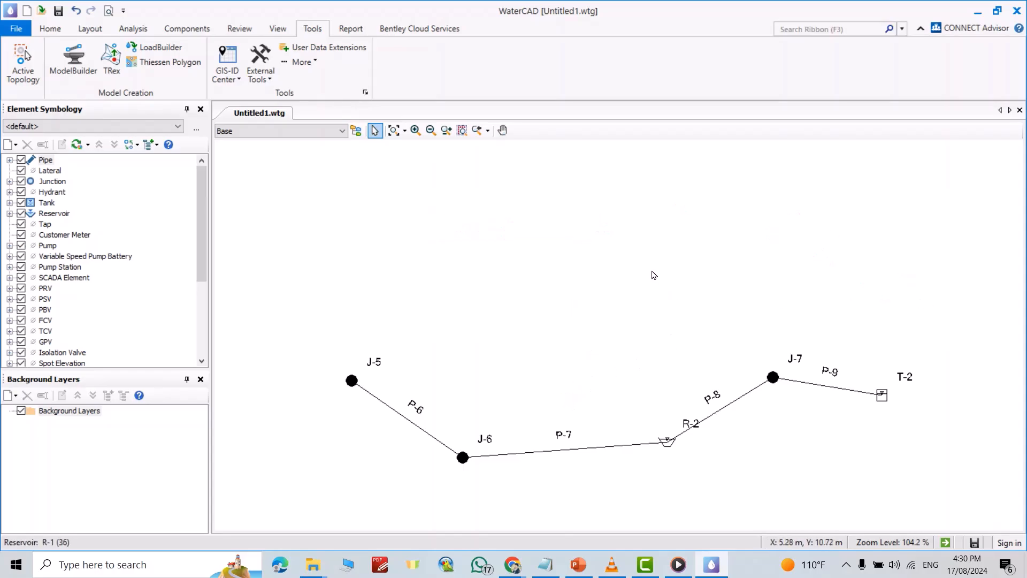
Step: Set the pipe label prefix to "Pi-" in the labeling options
{"action": "left_click", "coordinate": [301, 63]}
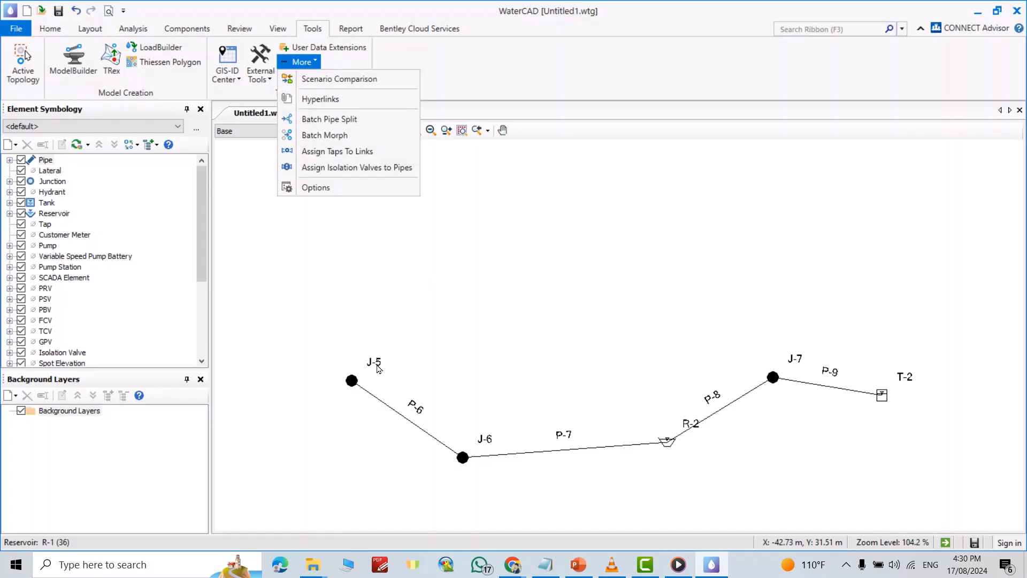
{"action": "left_click", "coordinate": [316, 188]}
{"action": "left_click", "coordinate": [514, 105]}
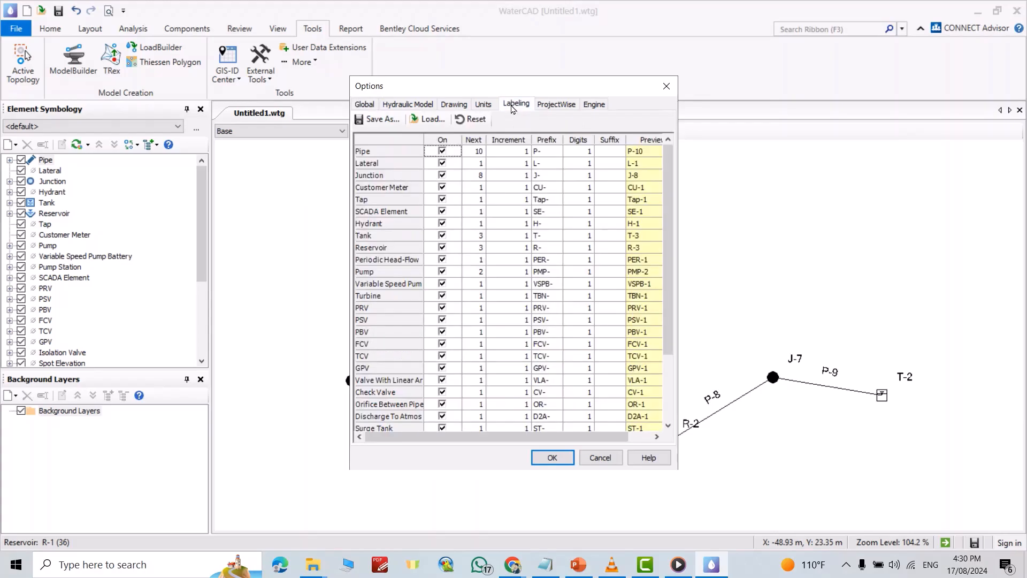
{"action": "left_click", "coordinate": [542, 156]}
{"action": "left_click", "coordinate": [538, 156]}
{"action": "type", "text": "Pi-"}
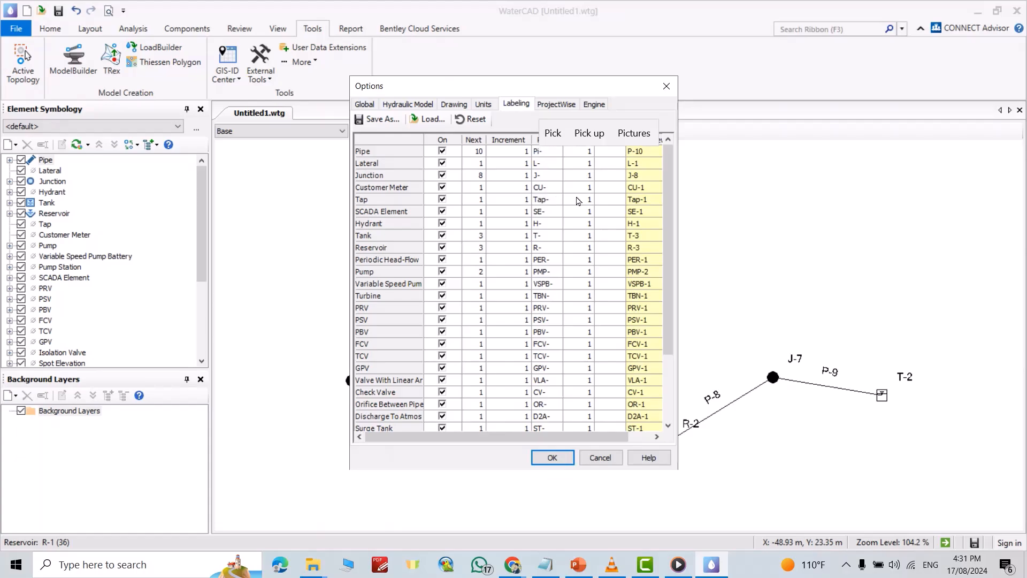
Step: Set the junction label prefix to "Ju-" and the tank label prefix to "Ta-", and apply the labeling options
{"action": "left_click", "coordinate": [537, 179]}
{"action": "left_click", "coordinate": [538, 176]}
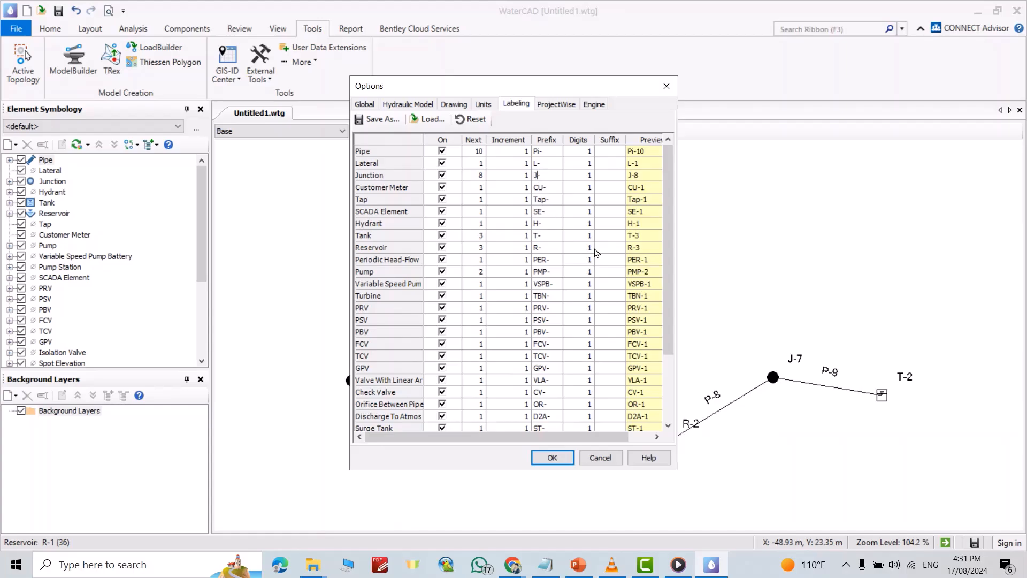
{"action": "key", "text": "BackSpace"}
{"action": "type", "text": "u"}
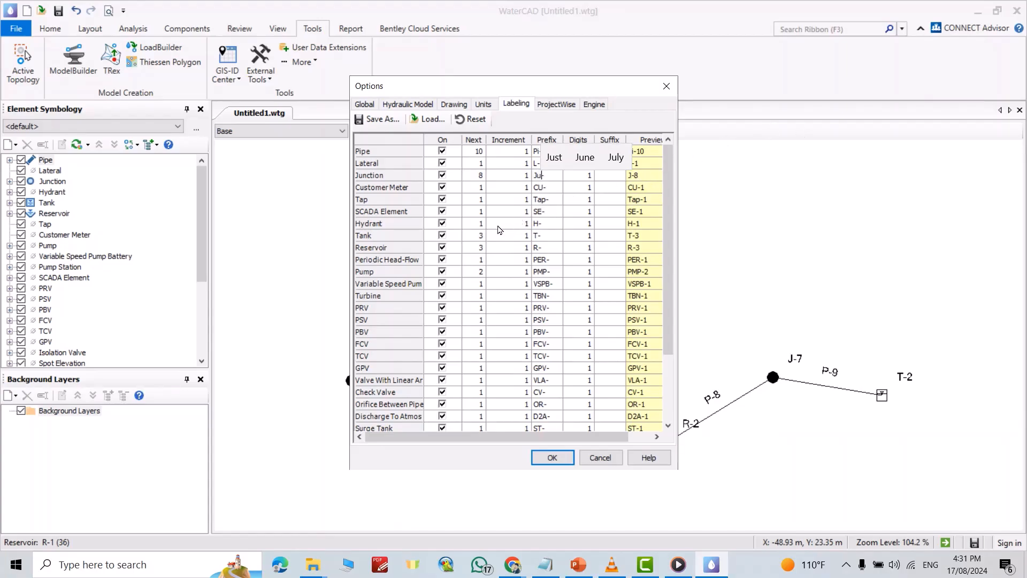
{"action": "left_click", "coordinate": [536, 236]}
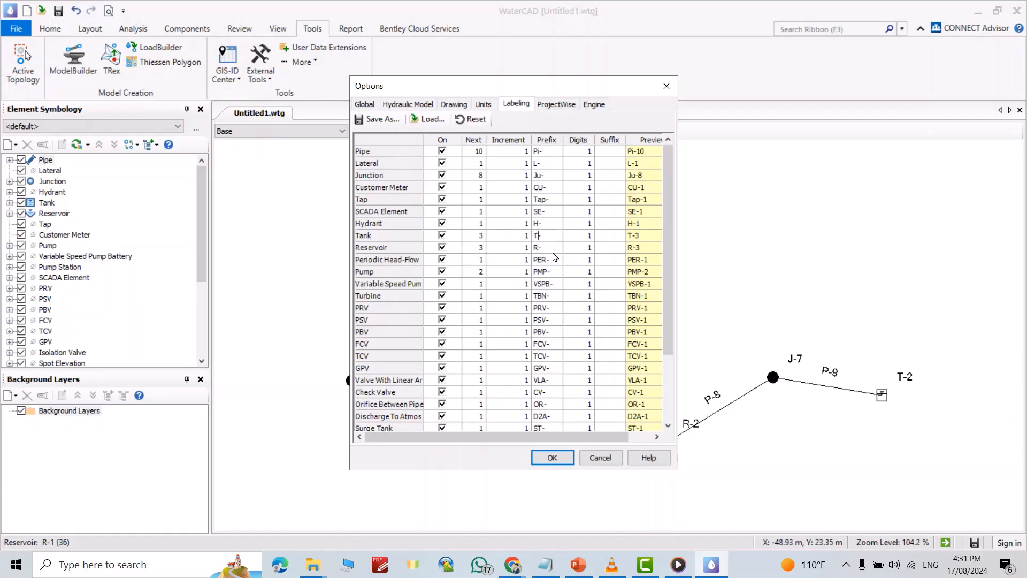
{"action": "type", "text": "a"}
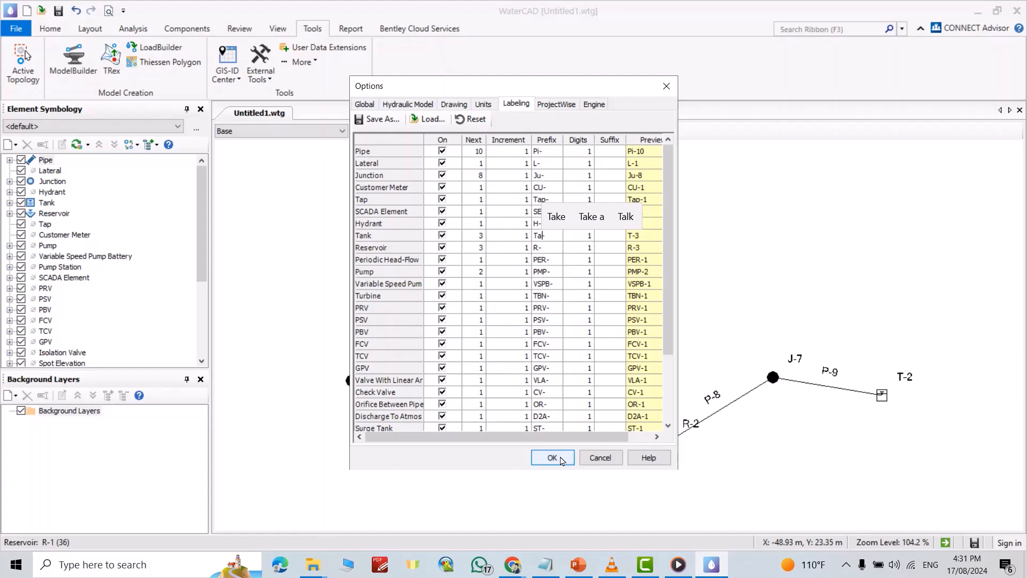
{"action": "left_click", "coordinate": [552, 458]}
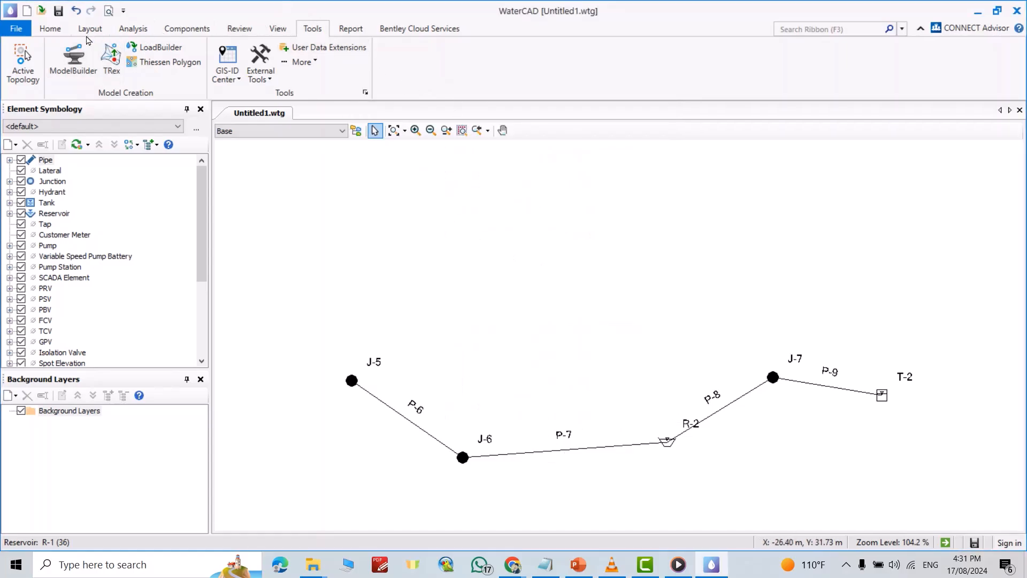
Step: Place a new junction in the empty area above pipe P-6 and accept morphing it into type Junction
{"action": "left_click", "coordinate": [50, 28]}
{"action": "left_click", "coordinate": [90, 29]}
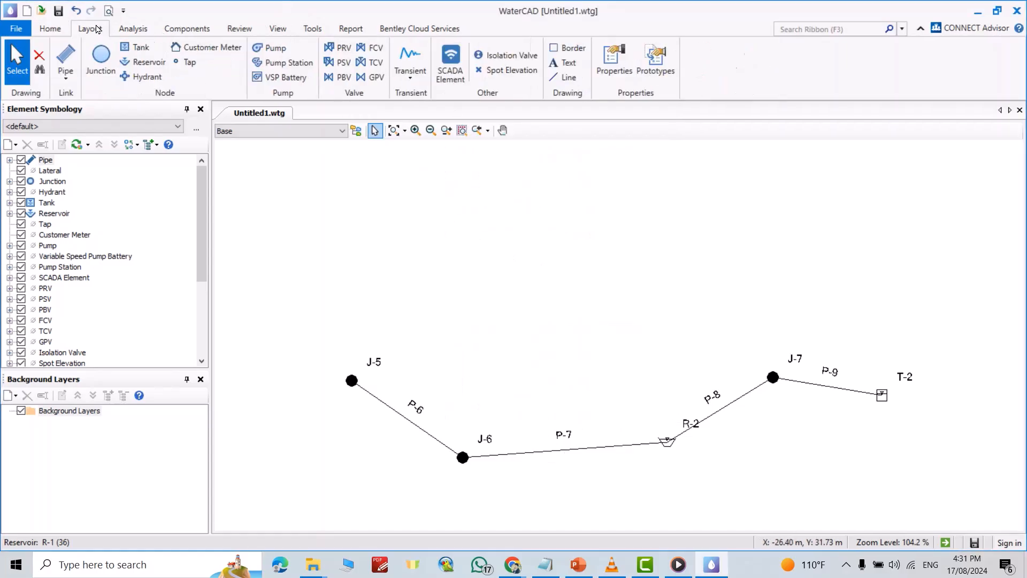
{"action": "left_click", "coordinate": [100, 60]}
{"action": "left_click", "coordinate": [411, 197]}
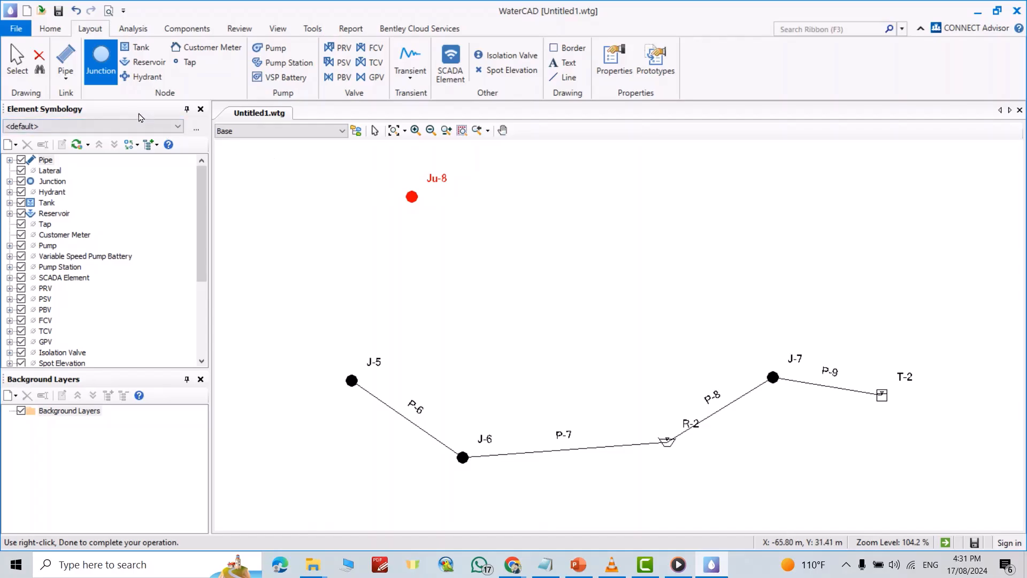
{"action": "left_click", "coordinate": [66, 76]}
{"action": "left_click", "coordinate": [417, 203]}
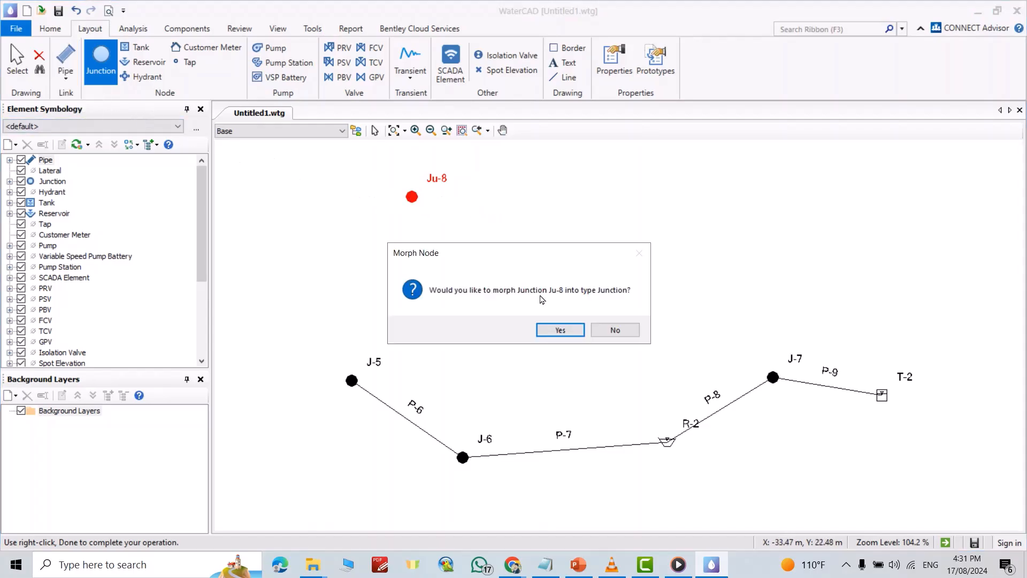
{"action": "left_click", "coordinate": [558, 325]}
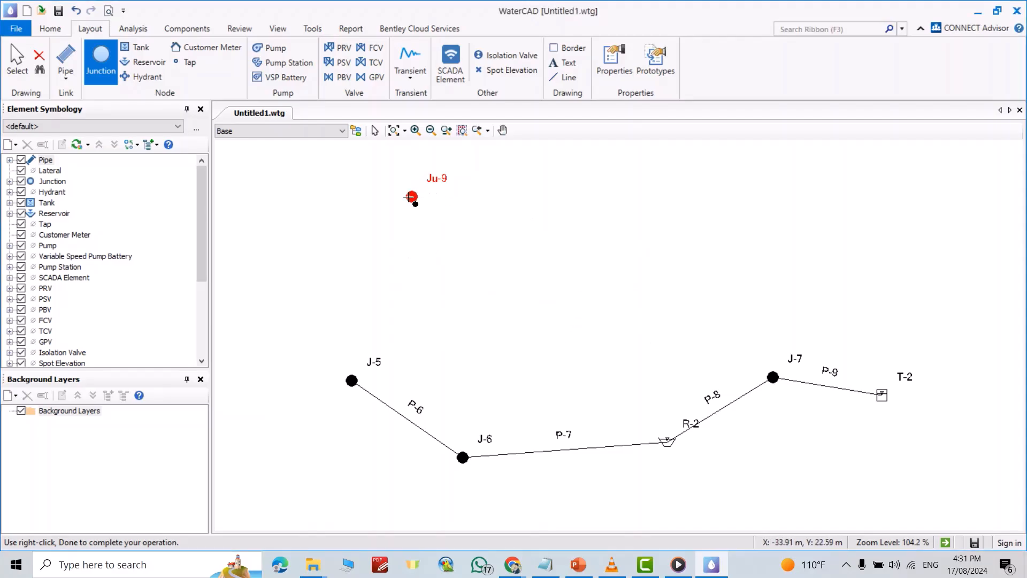
Step: Draw a pipe run from the new upper junction through a second junction to a tank above J-7, and finish the layout
{"action": "left_click", "coordinate": [74, 59]}
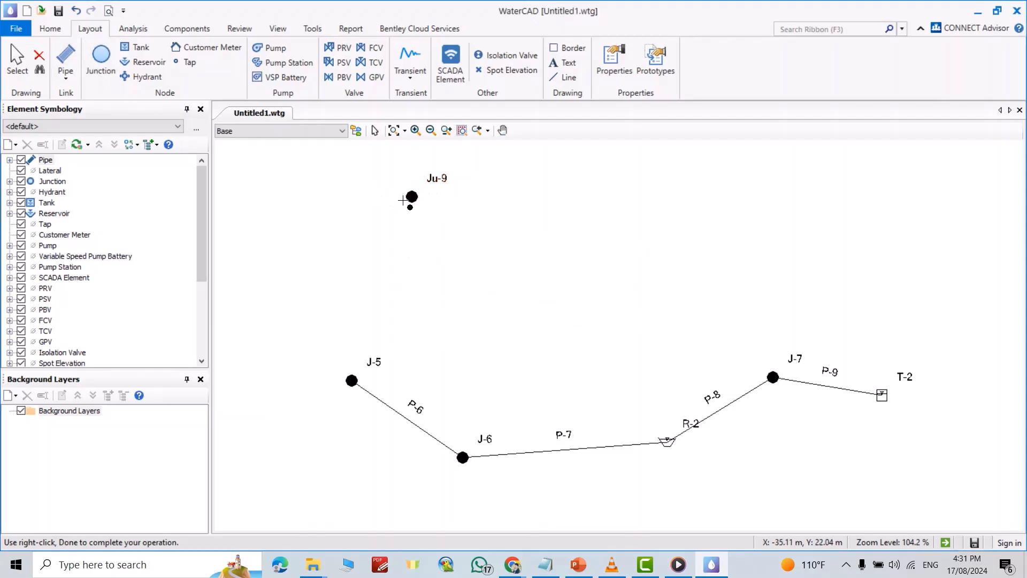
{"action": "left_click", "coordinate": [412, 197]}
{"action": "left_click", "coordinate": [597, 206]}
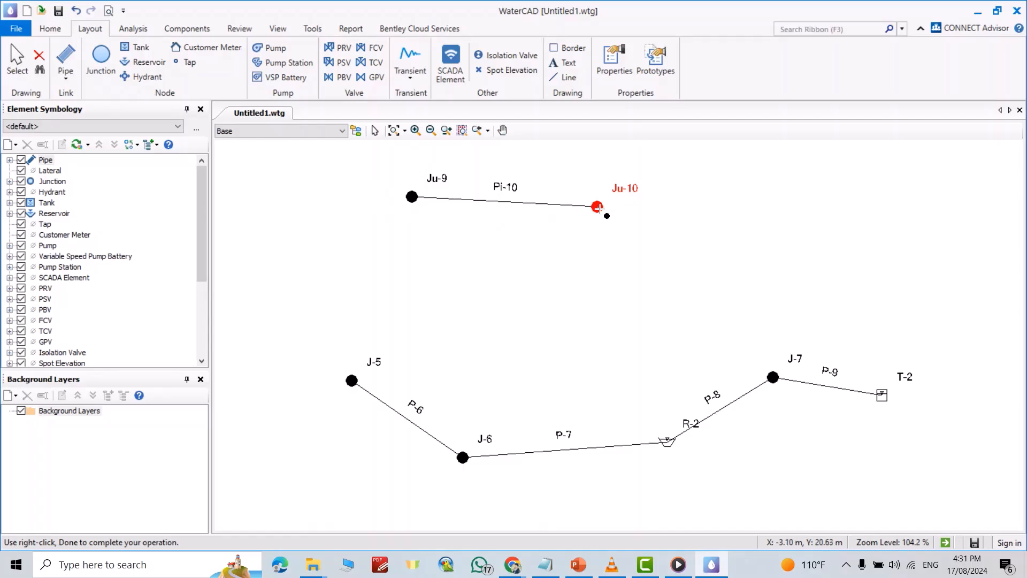
{"action": "right_click", "coordinate": [776, 204]}
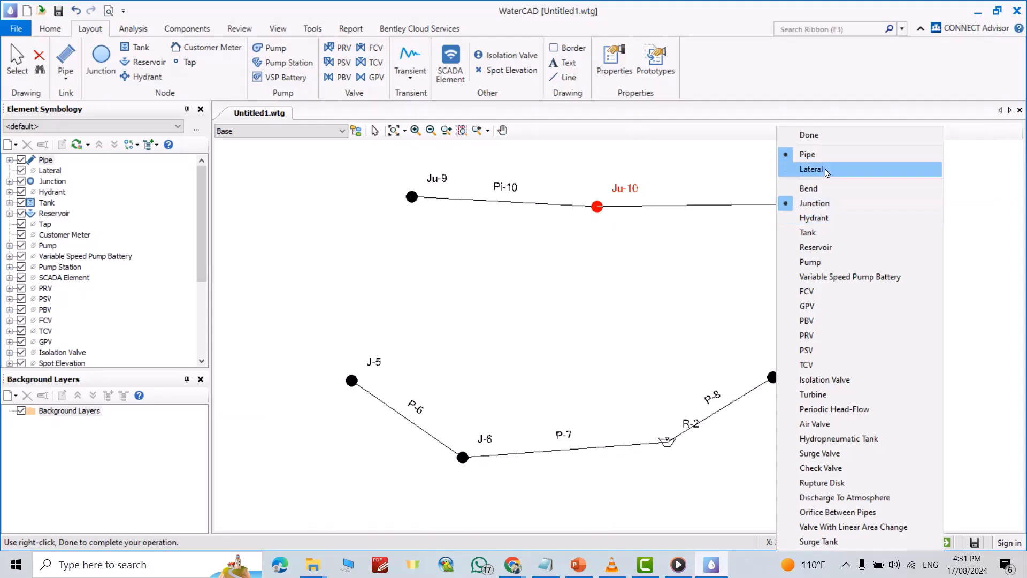
{"action": "left_click", "coordinate": [827, 240]}
{"action": "left_click", "coordinate": [769, 213]}
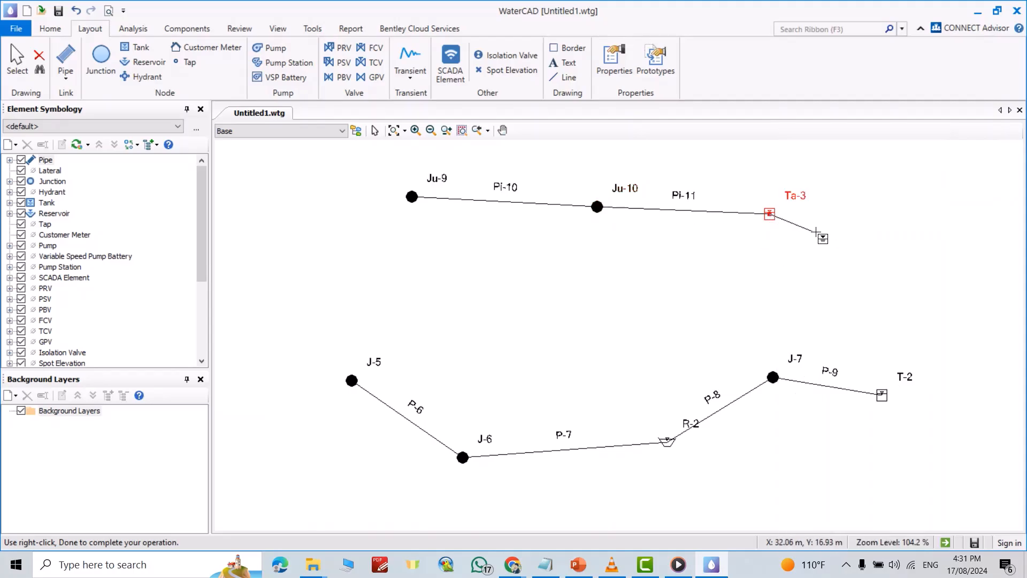
{"action": "right_click", "coordinate": [805, 242]}
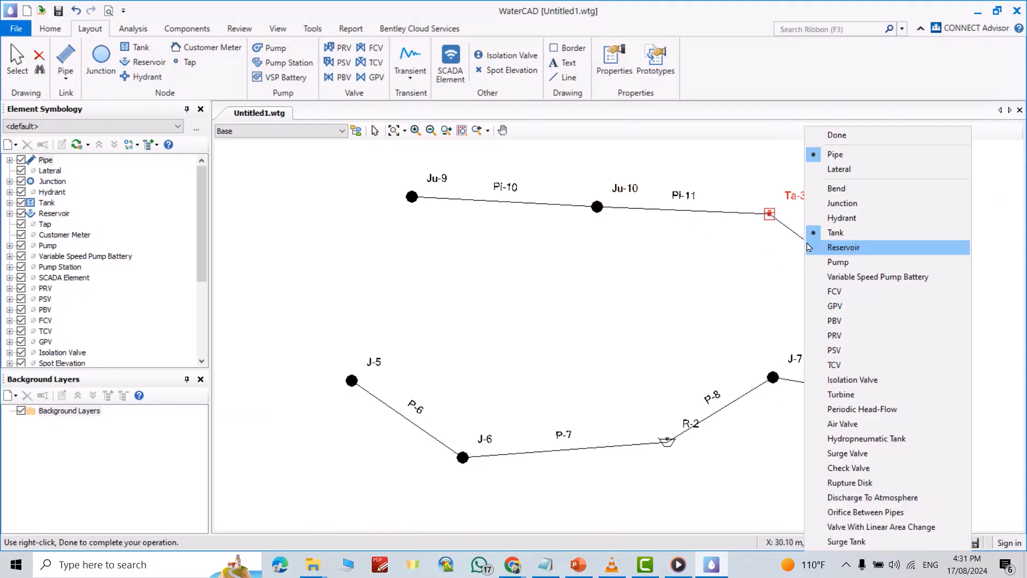
{"action": "left_click", "coordinate": [832, 137]}
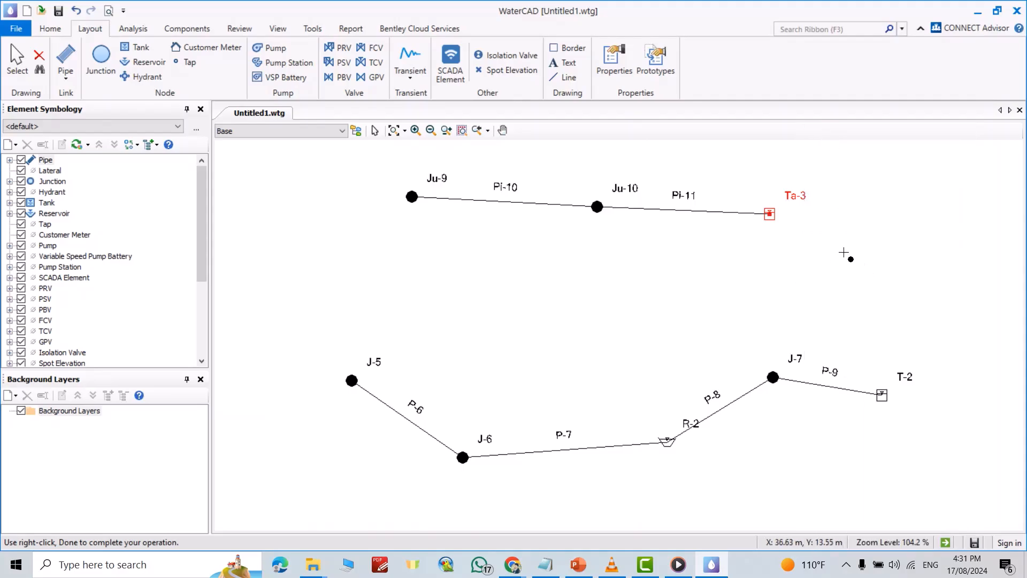